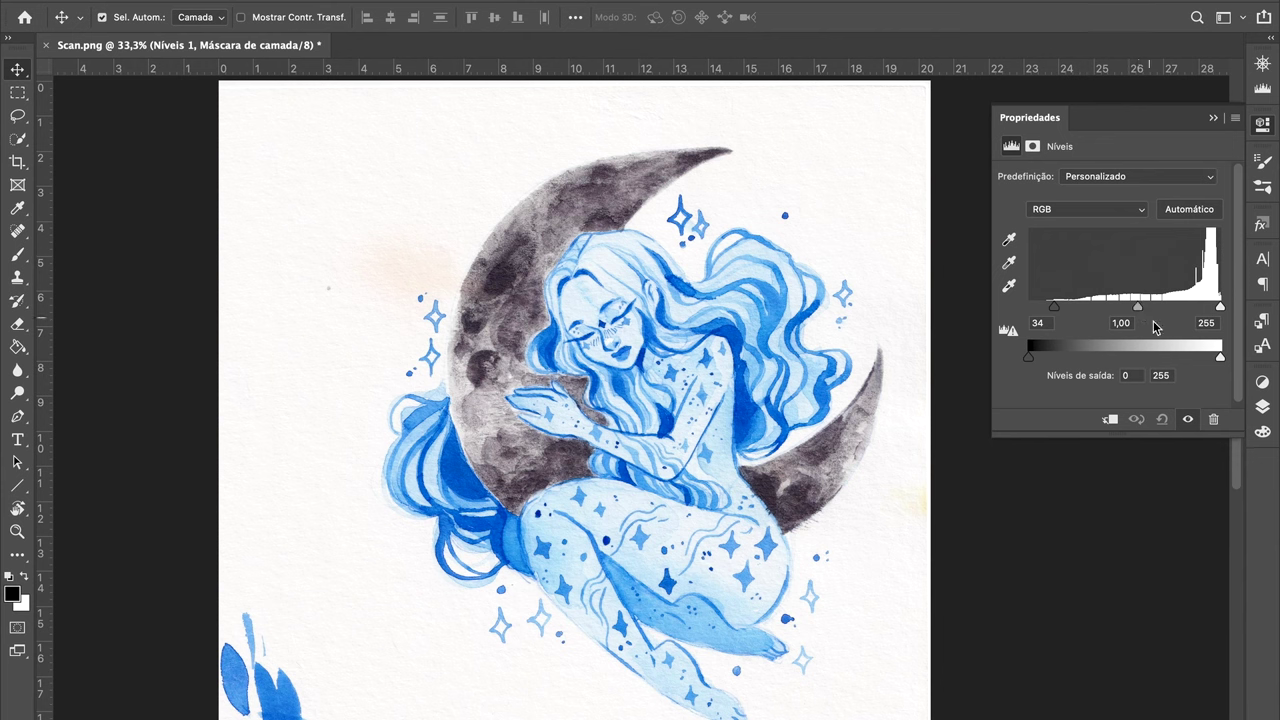
Step: Add a Curves adjustment layer above the Levels adjustment and put its settings away
click(1262, 383)
click(1054, 413)
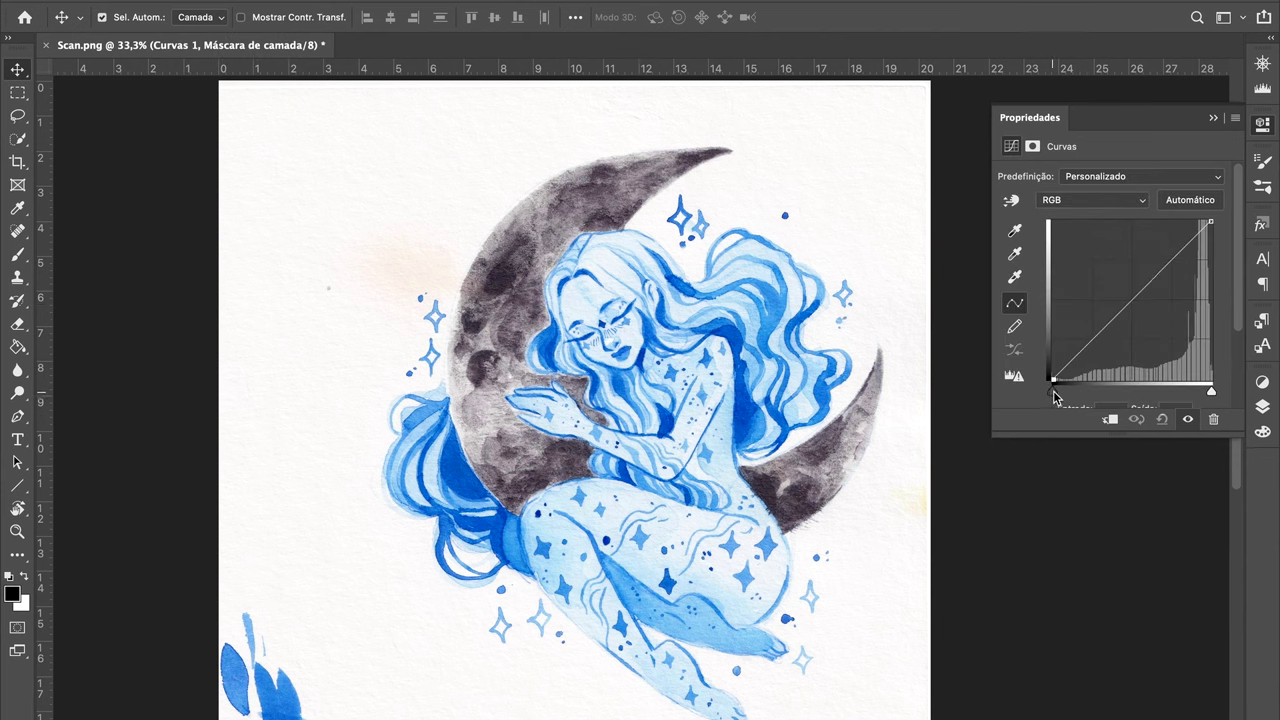
click(1211, 113)
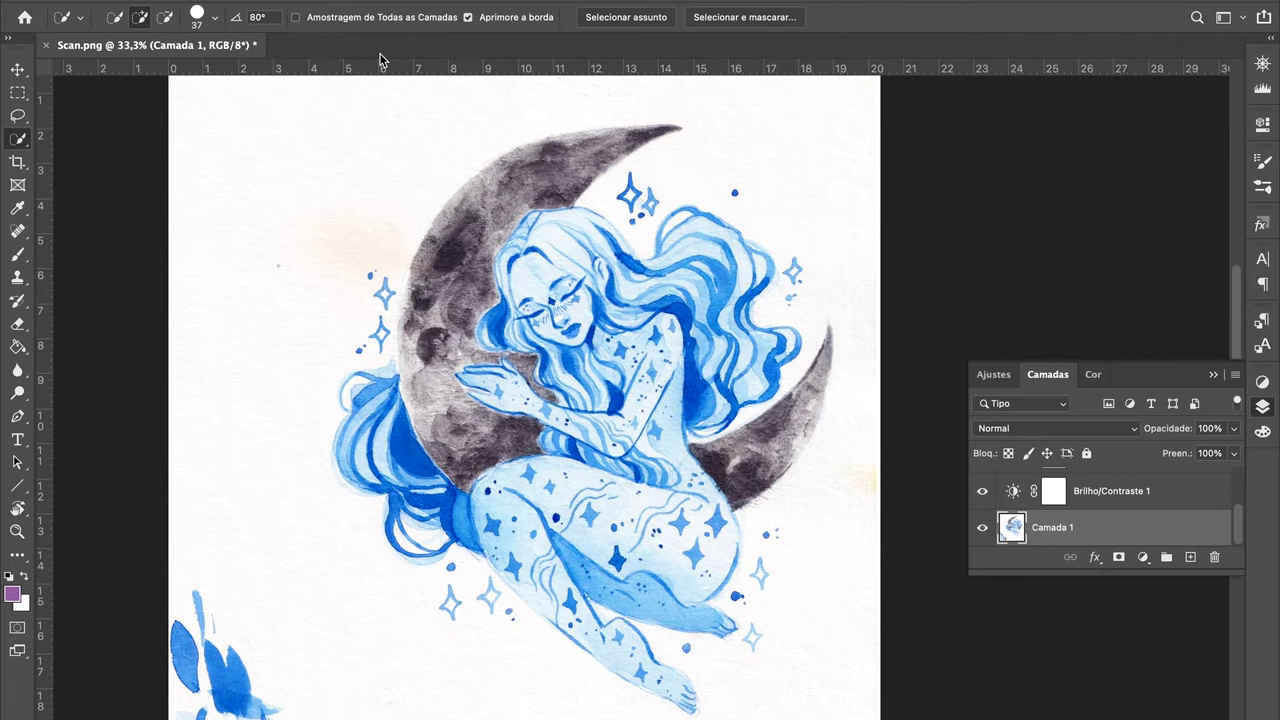
Step: Set the Quick Selection brush size to 68 and select the moon, the figure and the surrounding stars
click(214, 17)
drag(600, 140, 676, 136)
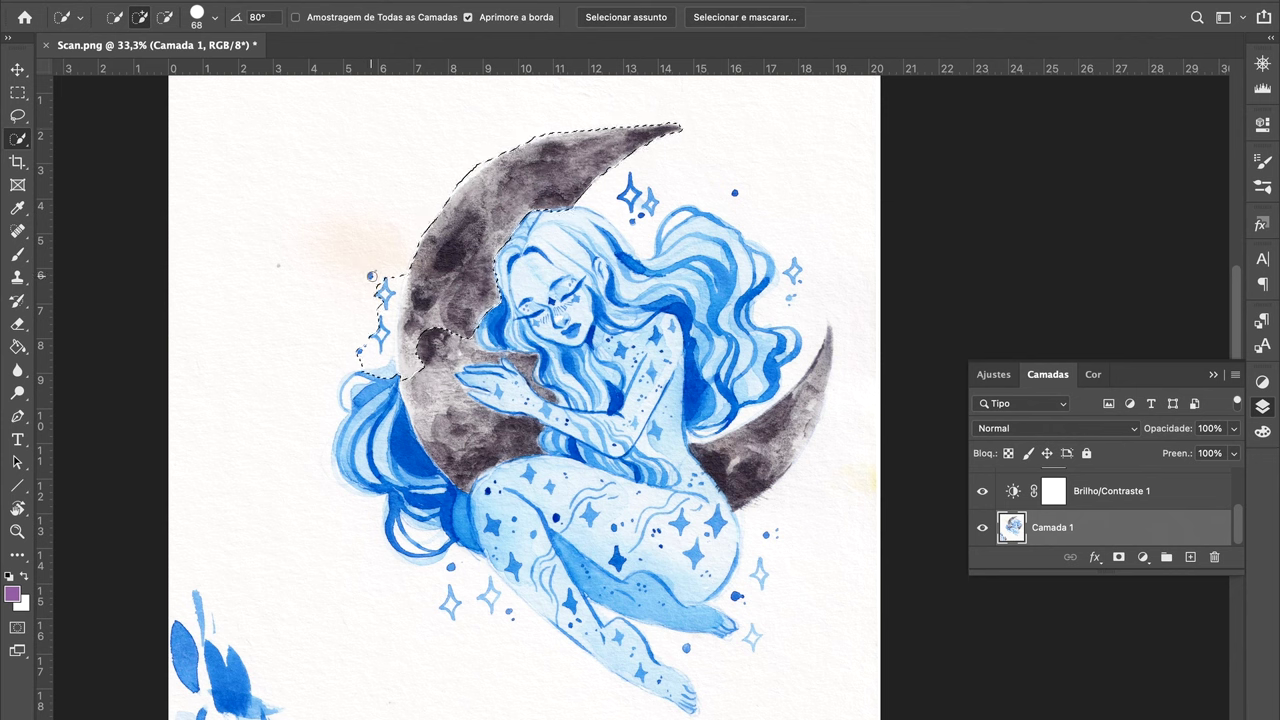
mouse_move(420, 556)
mouse_down()
mouse_move(747, 634)
mouse_move(783, 477)
mouse_up()
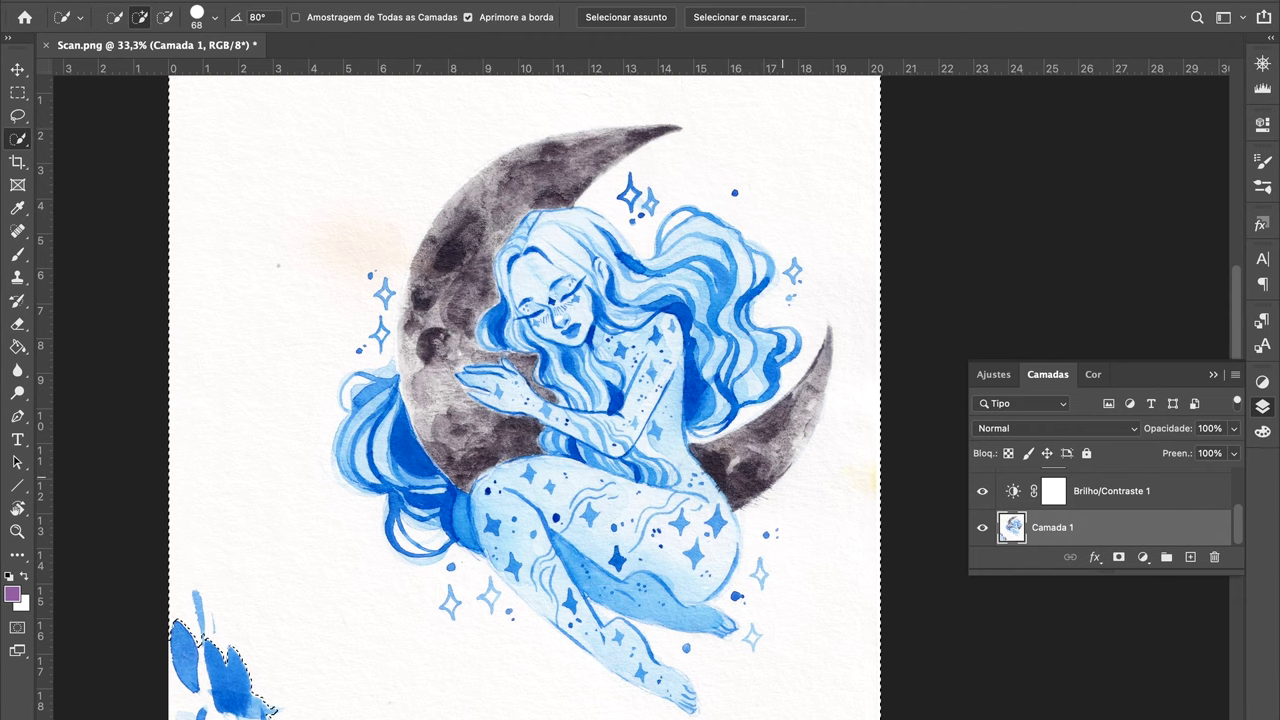
Step: Subtract the paper background above and on both sides of the moon and figure from the selection
click(165, 17)
drag(337, 215, 334, 271)
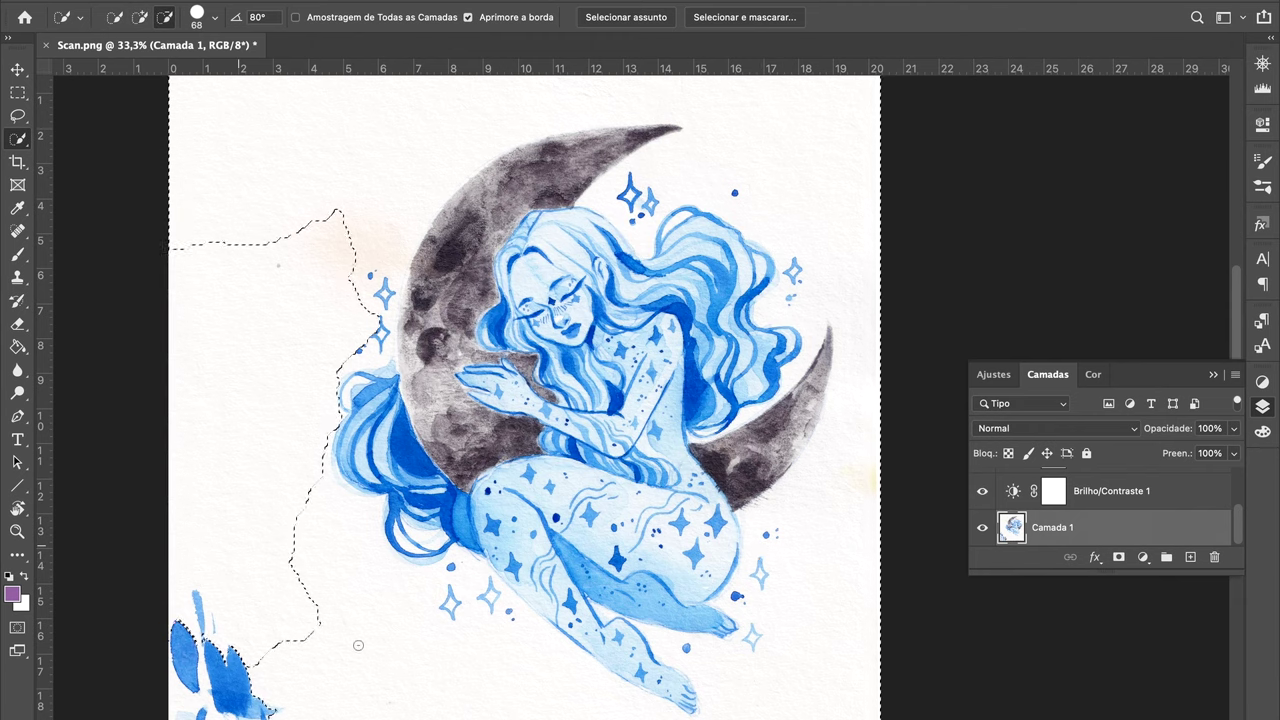
mouse_move(325, 208)
mouse_down()
mouse_move(392, 159)
mouse_move(581, 85)
mouse_up()
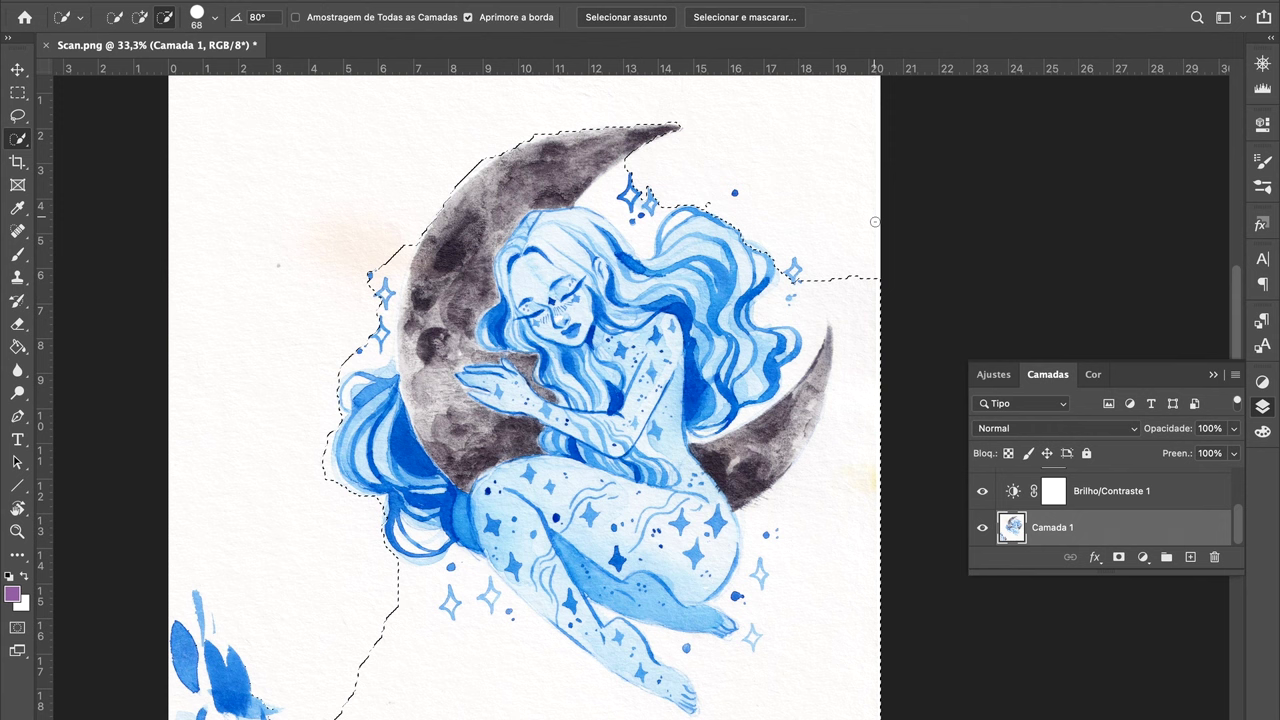
drag(883, 408, 826, 584)
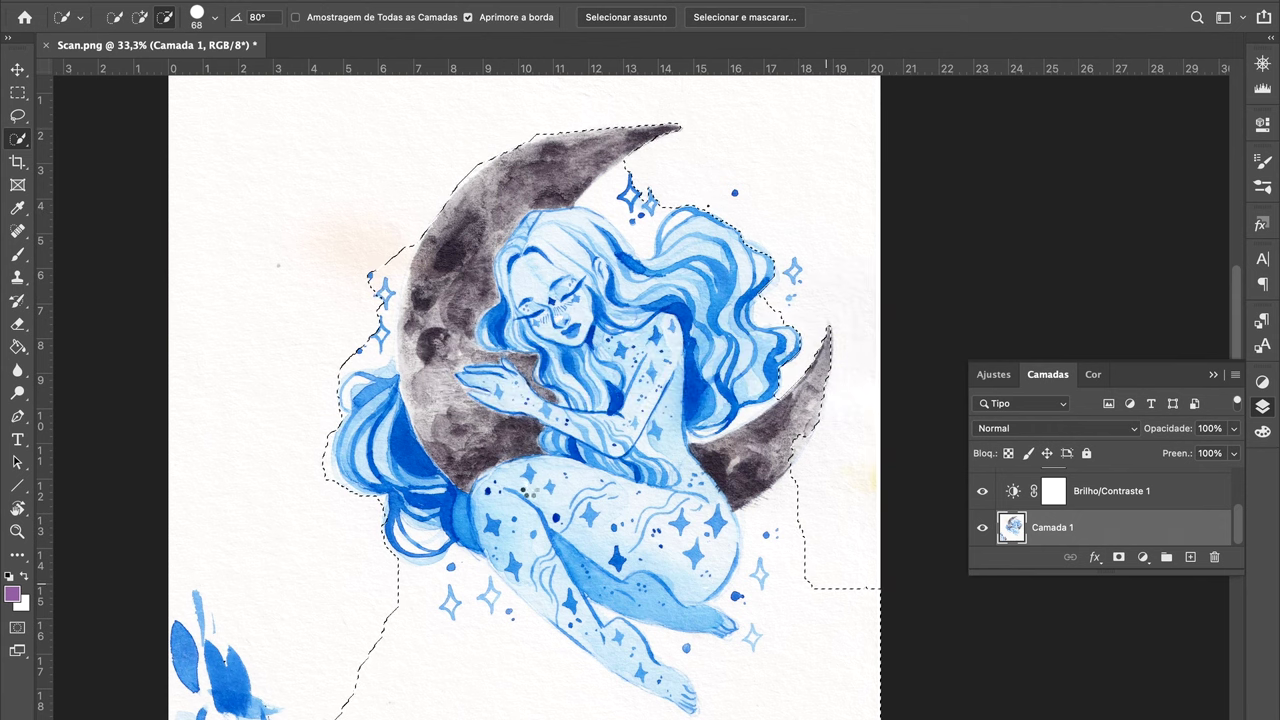
Step: Subtract the paper beneath the figure from the selection and add the missing leg area back
scroll(400, 512, down, 5)
drag(400, 512, 770, 549)
click(137, 20)
drag(547, 405, 577, 466)
Step: Add the area around the lower foot and the dot beside it to the selection
key(super+plus)
key(super+plus)
mouse_move(656, 530)
mouse_down()
mouse_move(617, 386)
mouse_move(659, 491)
mouse_move(702, 543)
mouse_up()
click(696, 432)
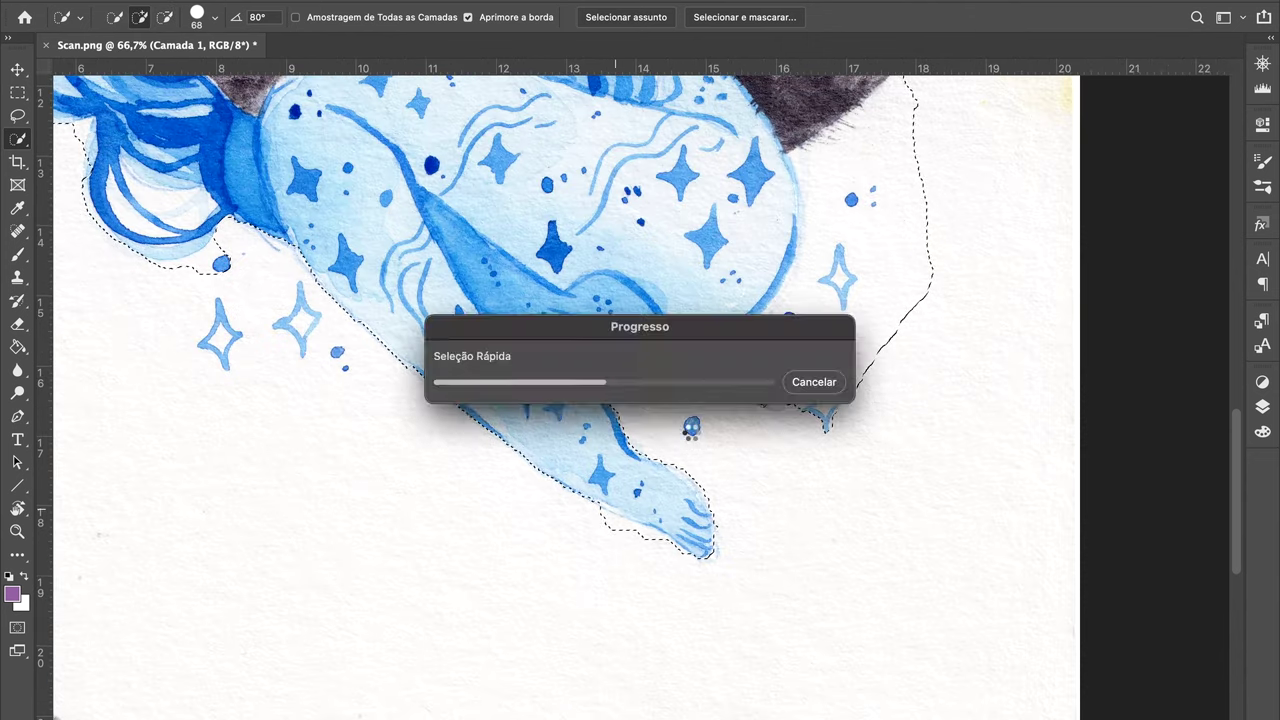
Step: Subtract the excess paper beside the thigh and the small stars below the moon's lower horn
alt+click(877, 231)
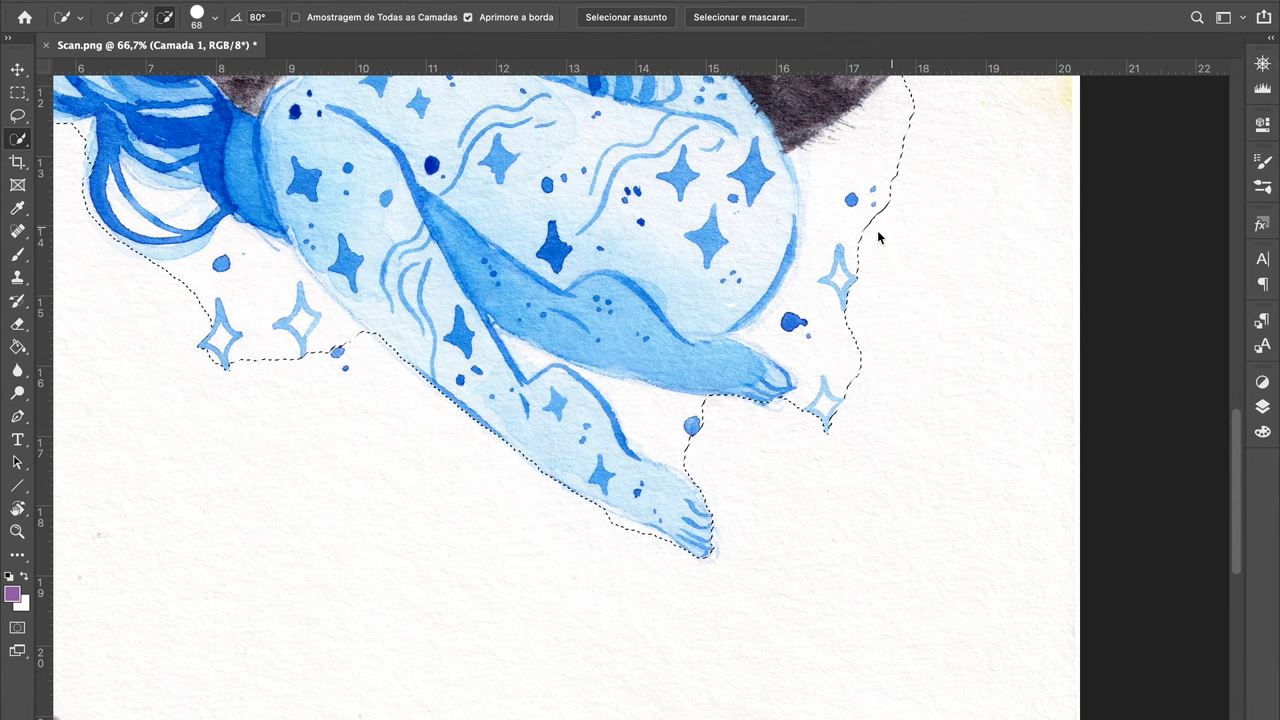
scroll(877, 230, up, 3)
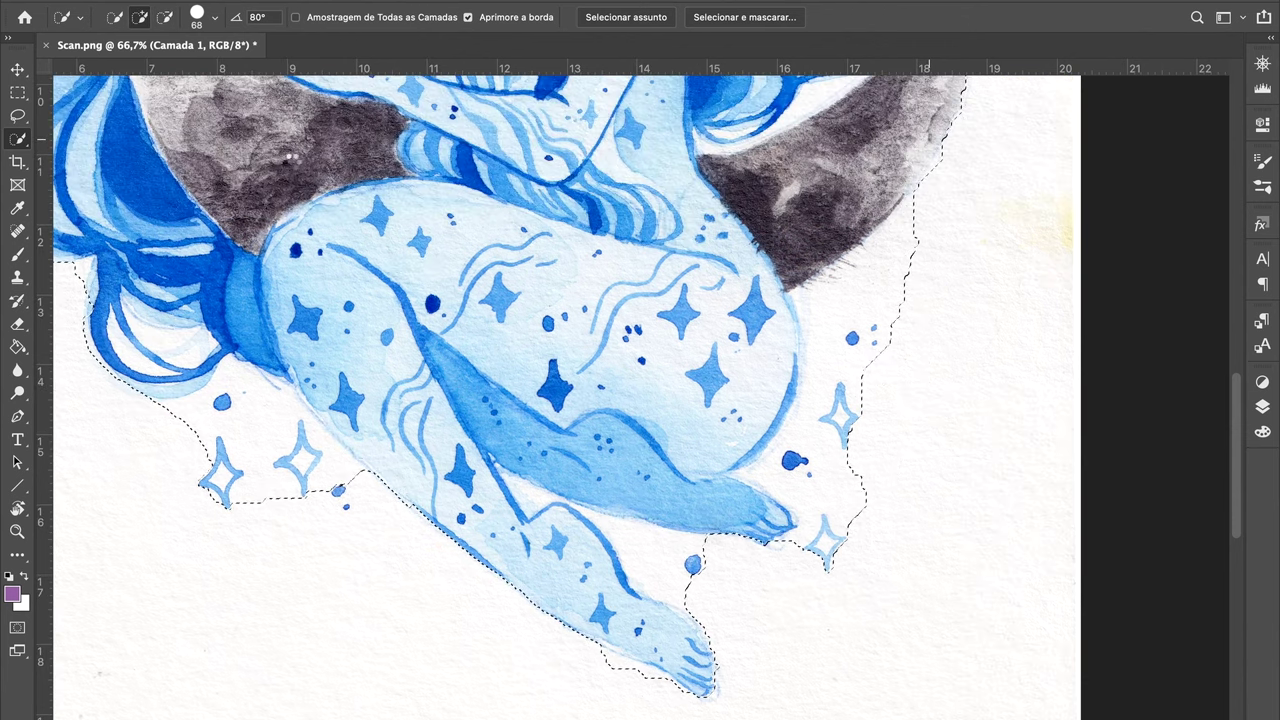
click(165, 17)
drag(893, 281, 833, 318)
alt+click(835, 320)
Step: Refine the selection edge around the moon, the flowing hair and the hair behind the moon
scroll(835, 320, up, 5)
drag(850, 240, 821, 327)
mouse_move(592, 116)
mouse_down()
mouse_move(426, 317)
mouse_move(758, 516)
mouse_move(1012, 284)
mouse_up()
drag(428, 715, 422, 375)
click(307, 224)
click(296, 286)
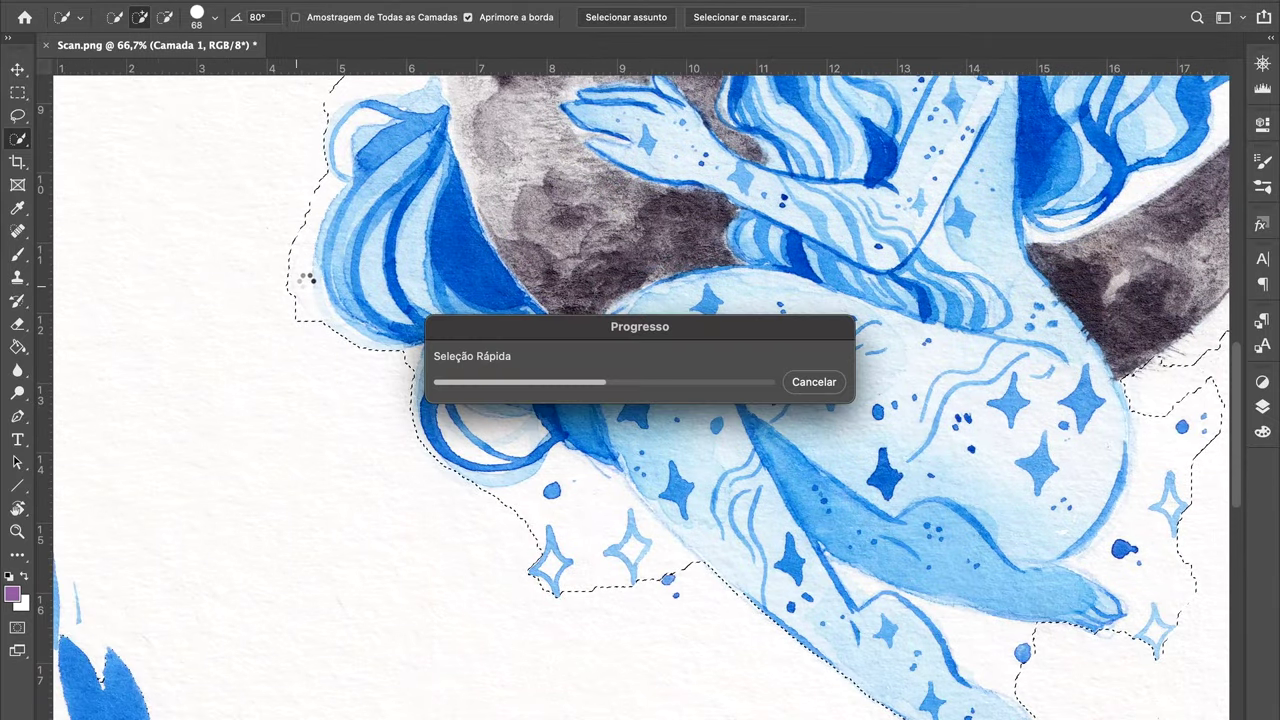
Step: Copy the selected artwork to a new layer and hide Camada 1
key(super+minus)
key(super+minus)
key(super+minus)
key(super+j)
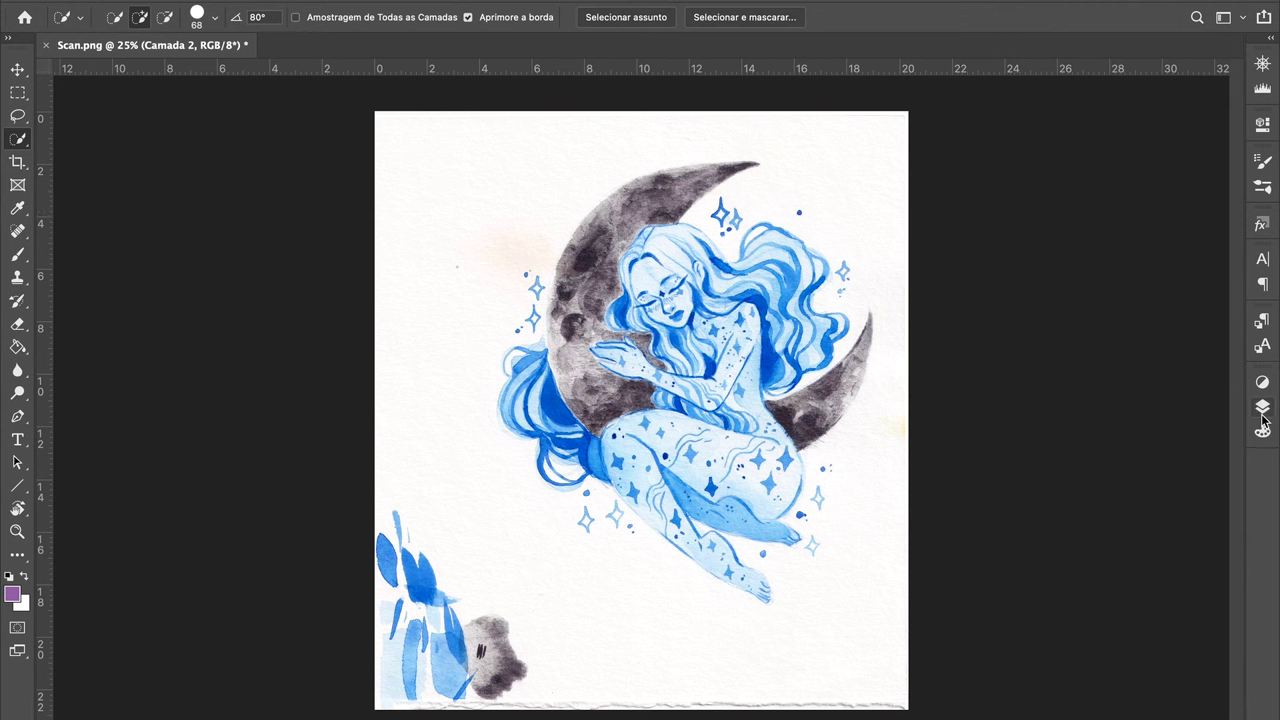
click(1262, 410)
scroll(1111, 519, down, 1)
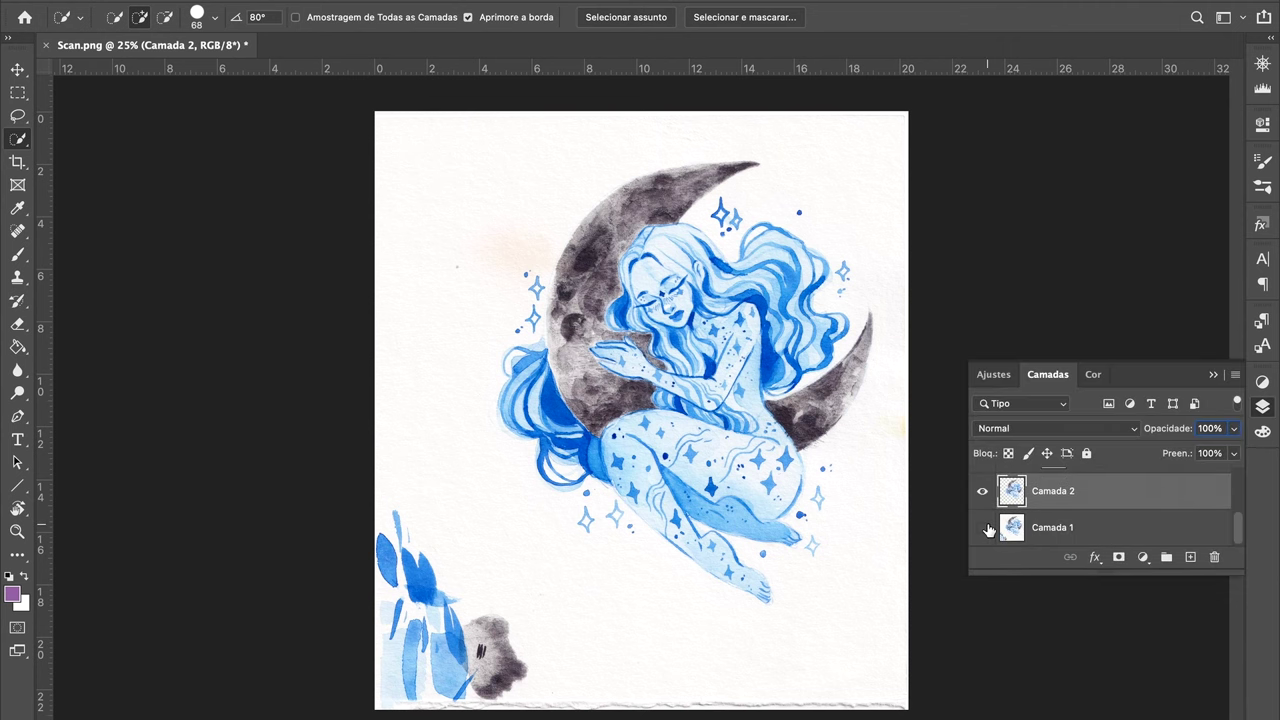
click(987, 528)
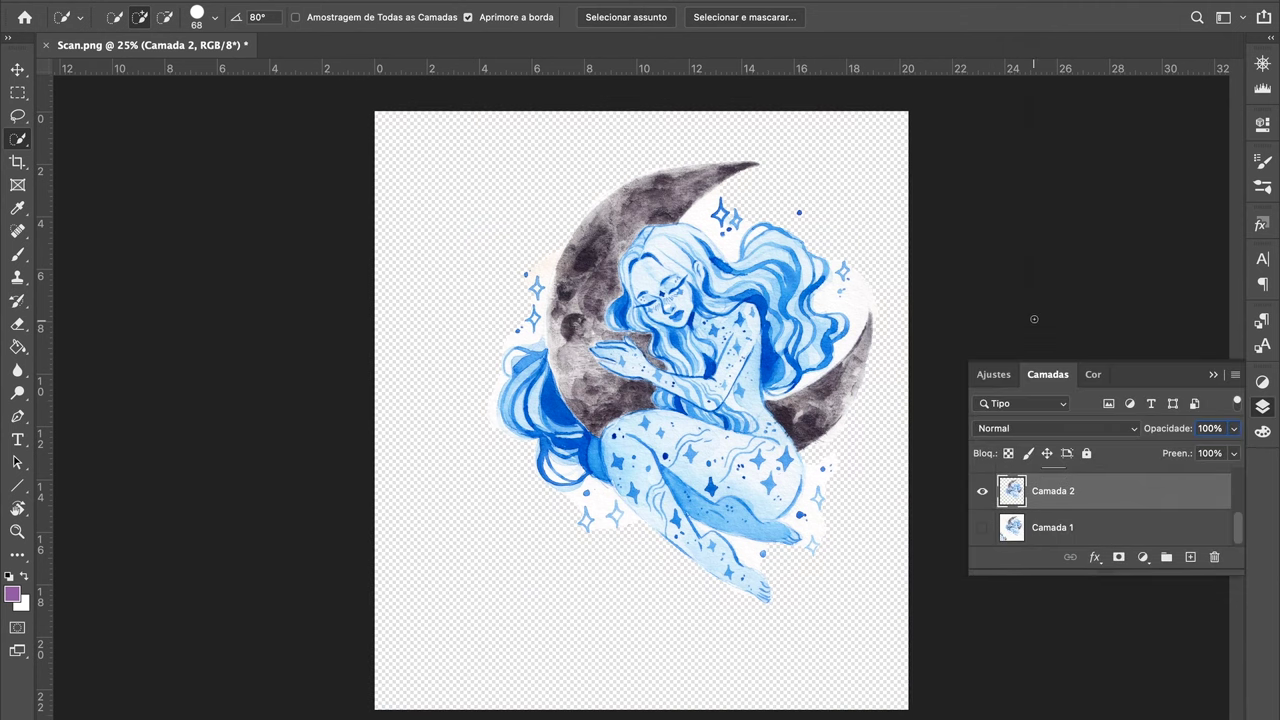
Step: Save the cut-out artwork on the Desktop as "Moon scan" in PNG format
key(super+shift+s)
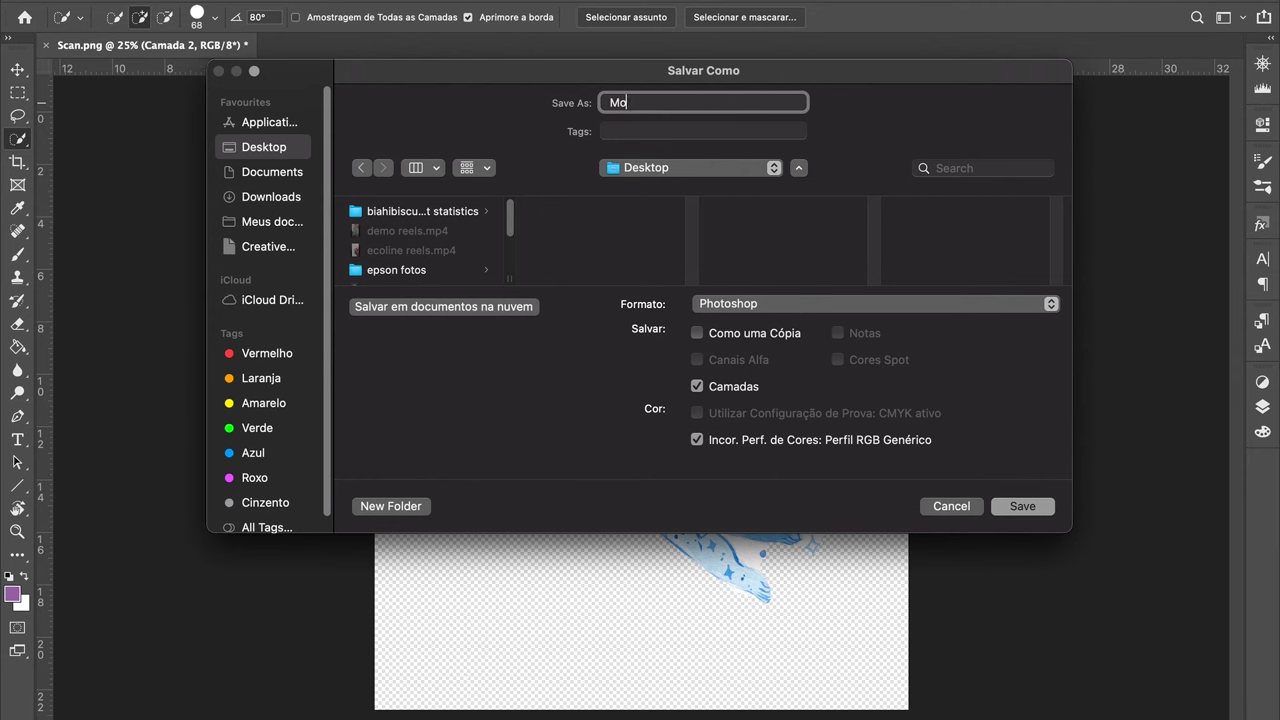
click(875, 303)
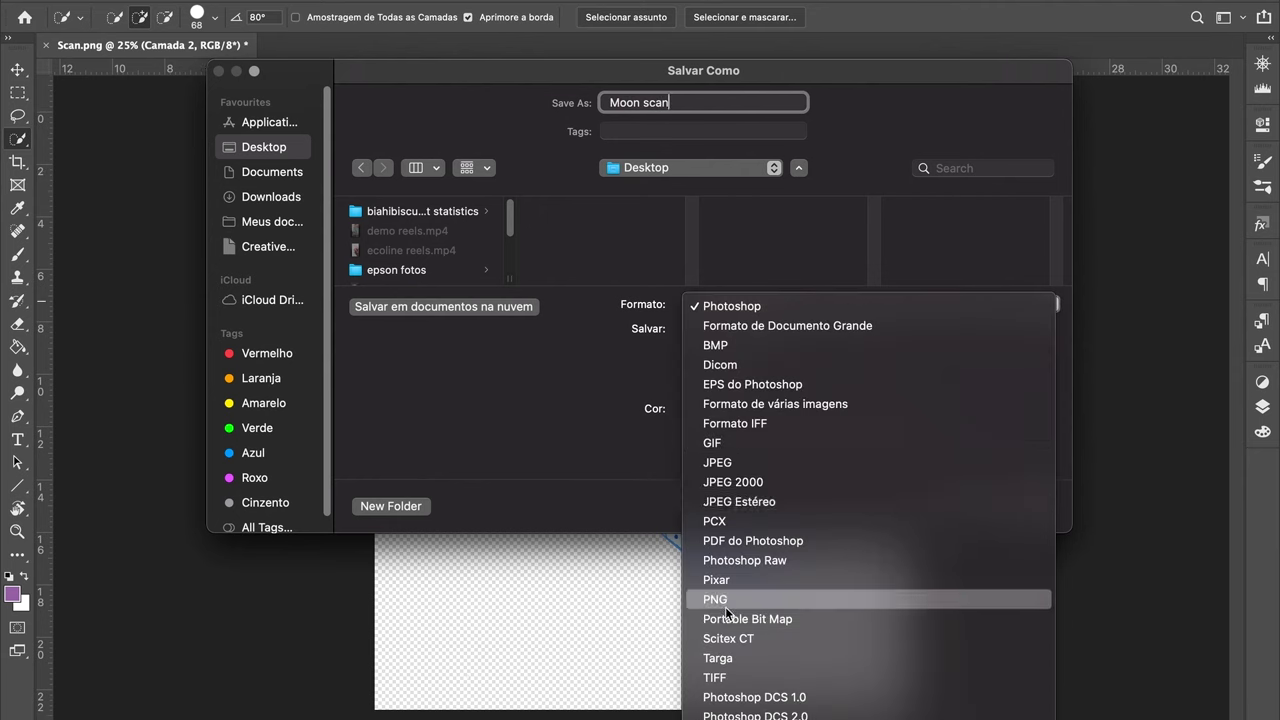
click(760, 594)
click(1023, 506)
click(765, 300)
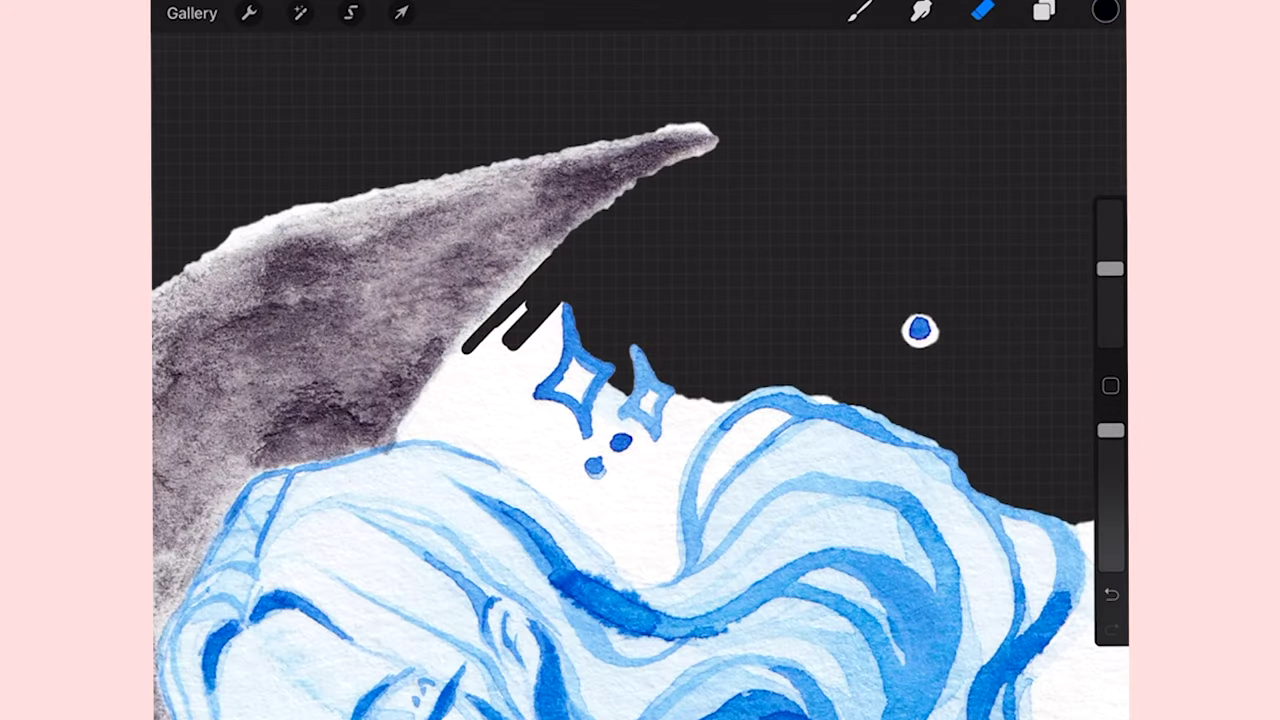
Step: In Procreate, erase the white paper between the moon's upper horn and the top of the hair
drag(686, 270, 486, 249)
mouse_move(500, 300)
mouse_down()
mouse_move(550, 335)
mouse_move(520, 418)
mouse_up()
drag(528, 318, 590, 286)
Step: Enlarge the eraser slightly and erase the paper around the two stars and two dots above the hair
drag(1110, 268, 1110, 259)
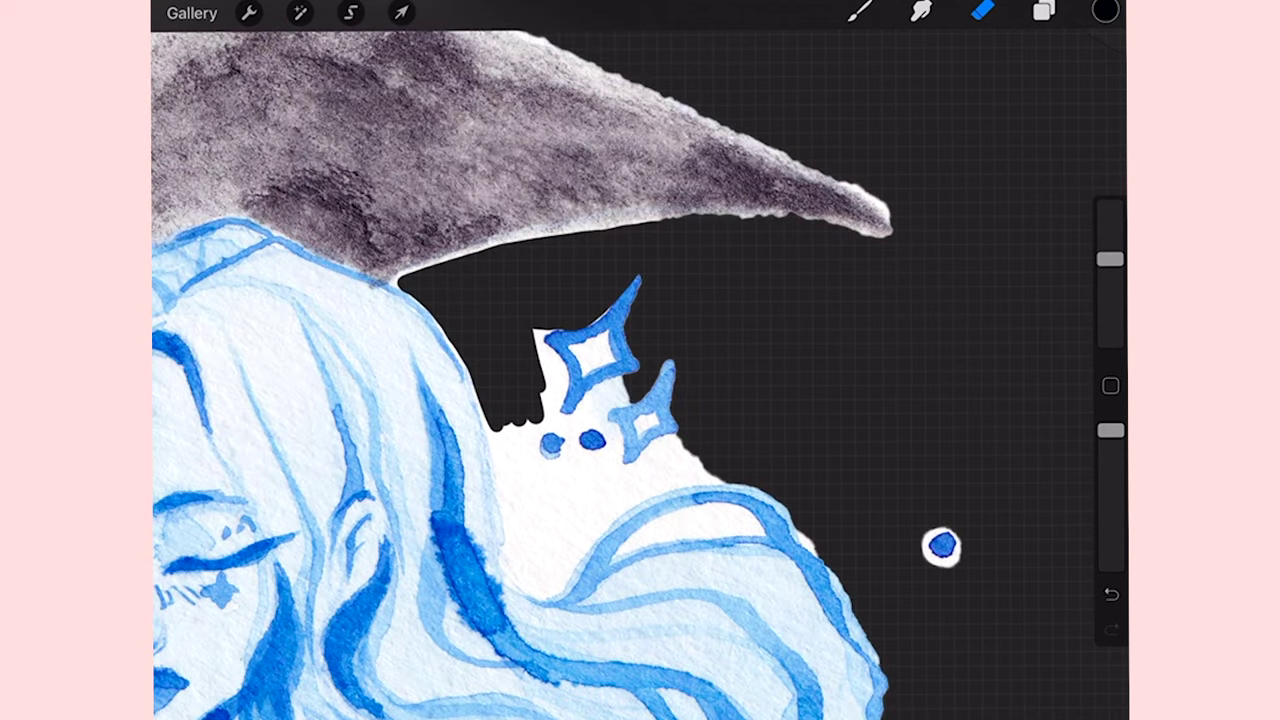
drag(470, 365, 517, 495)
drag(508, 345, 523, 490)
drag(520, 390, 546, 388)
drag(610, 272, 587, 291)
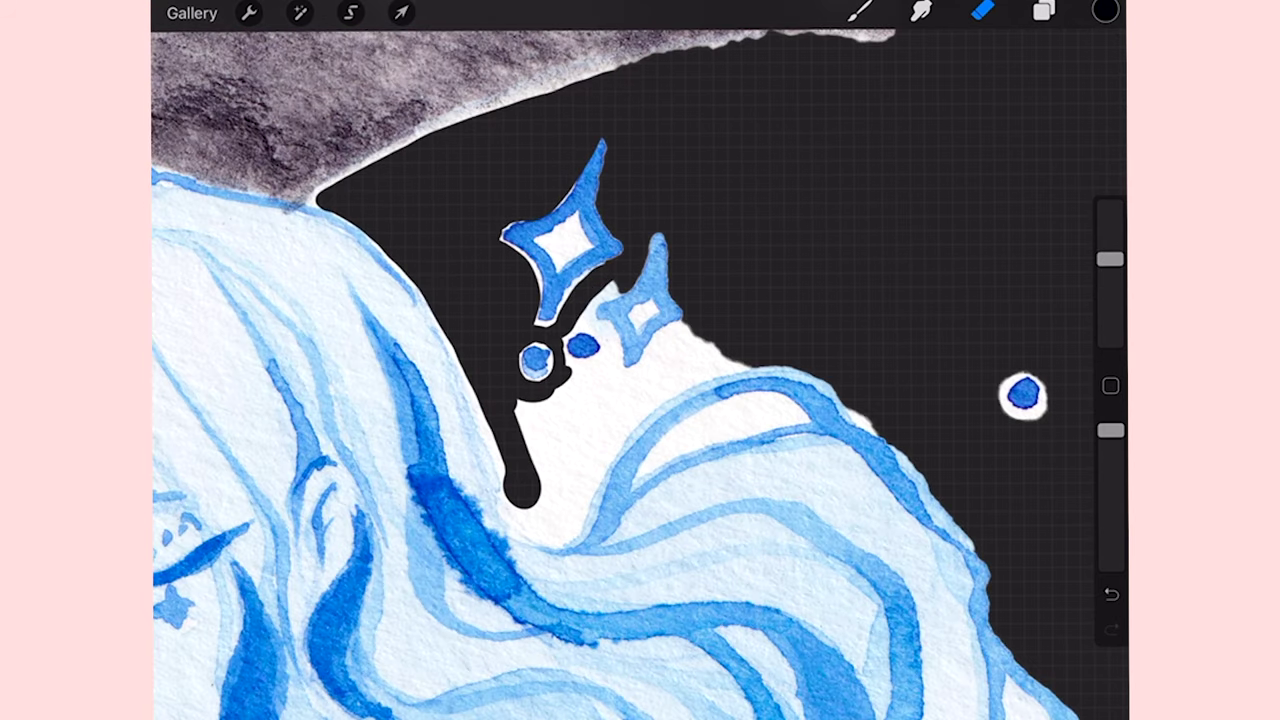
drag(603, 352, 530, 475)
mouse_move(612, 295)
mouse_down()
mouse_move(485, 500)
mouse_move(442, 518)
mouse_up()
Step: Erase the paper between the flowing hair's outer curls and the nearby star and splashes
drag(558, 388, 524, 440)
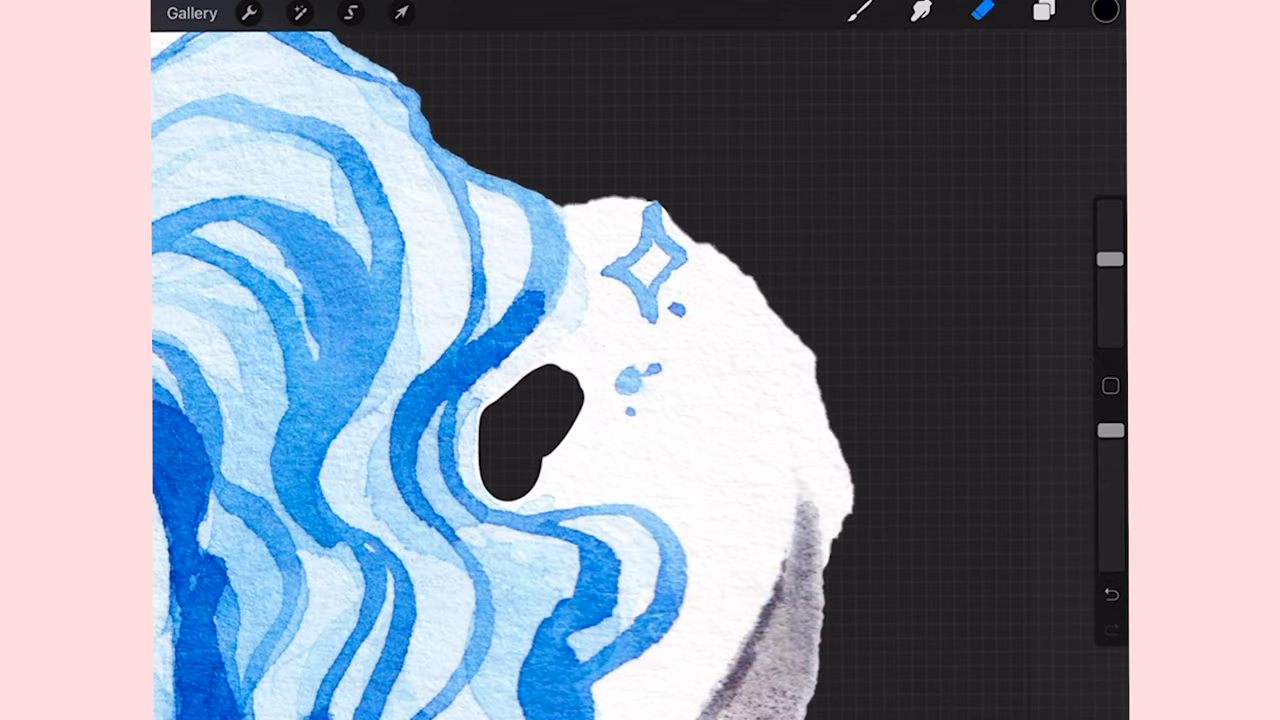
drag(570, 205, 635, 205)
drag(610, 285, 560, 385)
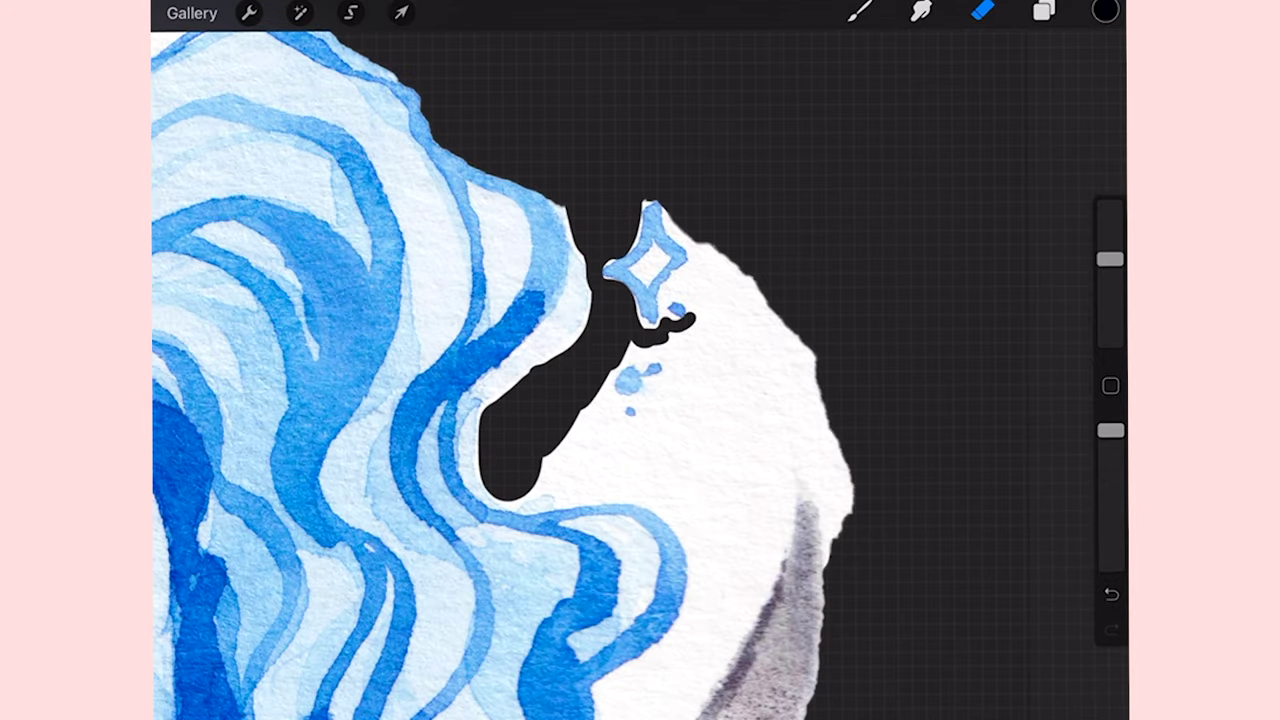
drag(648, 335, 738, 268)
mouse_move(455, 358)
mouse_down()
mouse_move(520, 380)
mouse_move(612, 235)
mouse_move(622, 430)
mouse_up()
drag(487, 315, 560, 408)
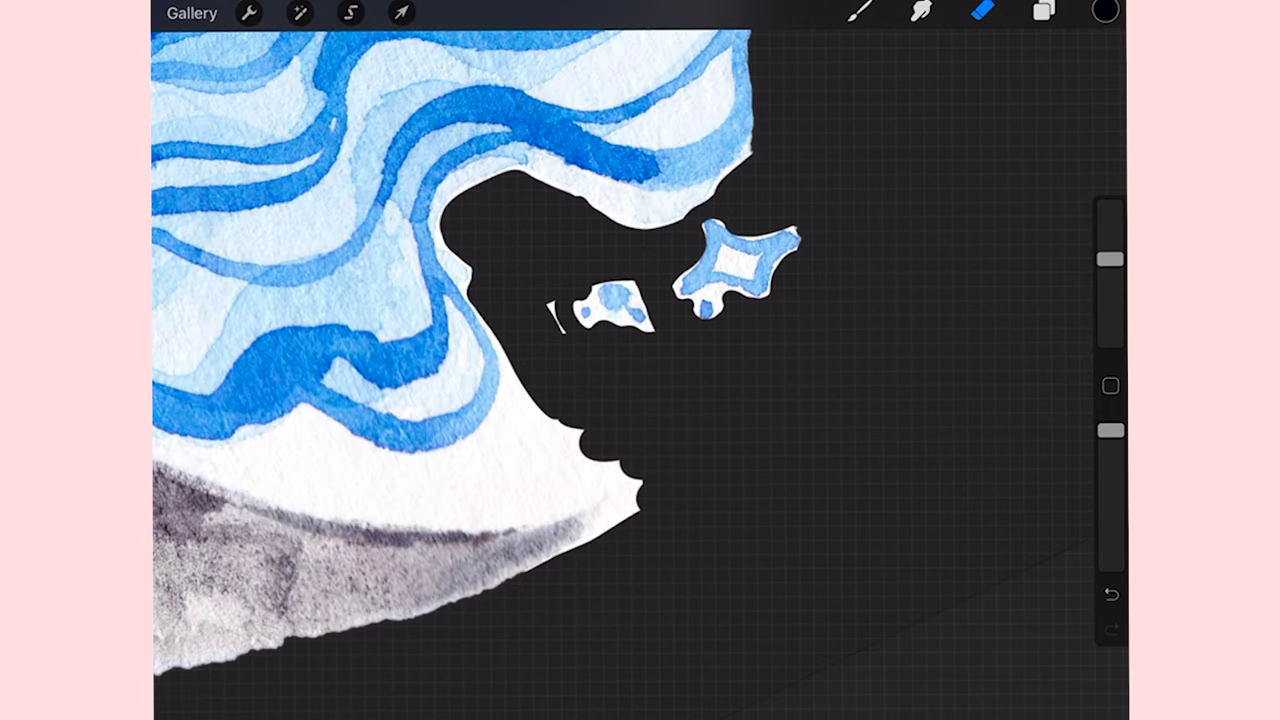
drag(550, 302, 562, 332)
Step: Erase the white paper between the hair's lower curls and the moon's lower horn
drag(468, 300, 508, 380)
mouse_move(482, 272)
mouse_down()
mouse_move(424, 325)
mouse_move(494, 300)
mouse_move(484, 248)
mouse_move(408, 364)
mouse_up()
drag(484, 310, 395, 540)
Step: Reduce the eraser size and erase the paper between the lower leg's outer edge and the neighbouring star
scroll(346, 490, up, 5)
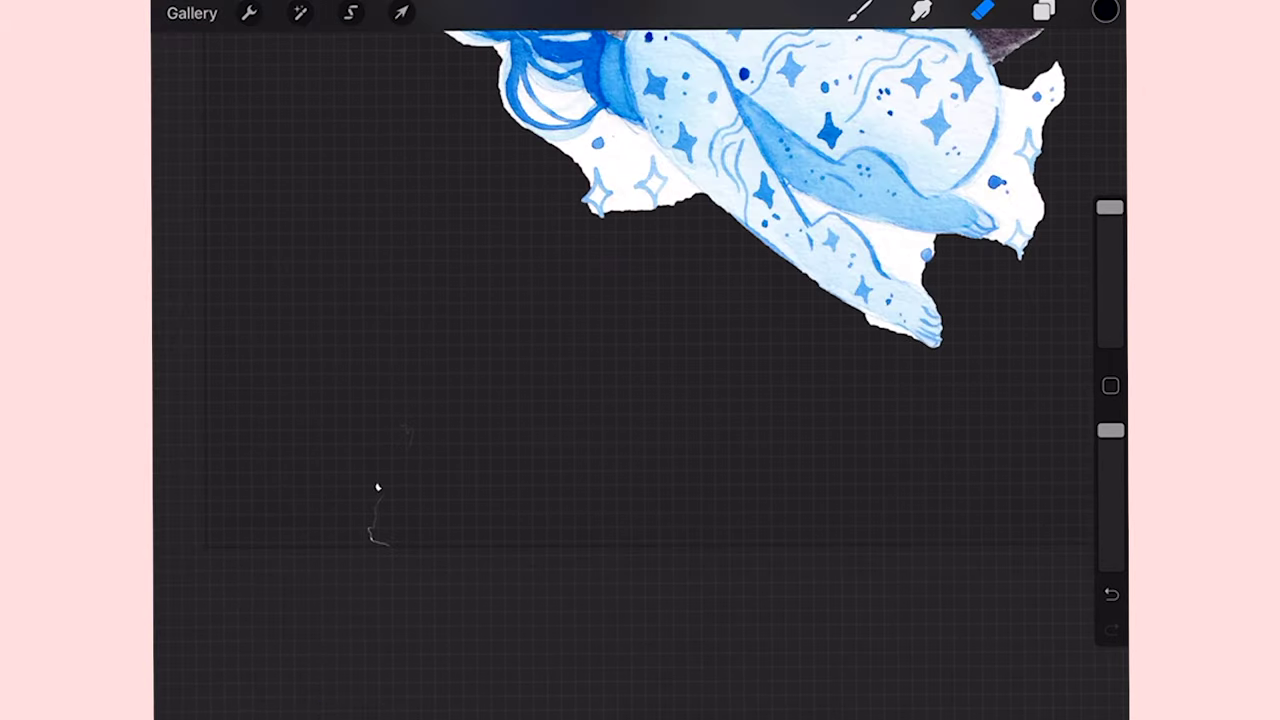
click(1043, 11)
click(982, 11)
scroll(640, 320, up, 7)
drag(1110, 207, 1110, 238)
drag(503, 423, 526, 380)
drag(536, 240, 578, 415)
key(ctrl+z)
drag(1110, 238, 1110, 261)
drag(546, 265, 604, 480)
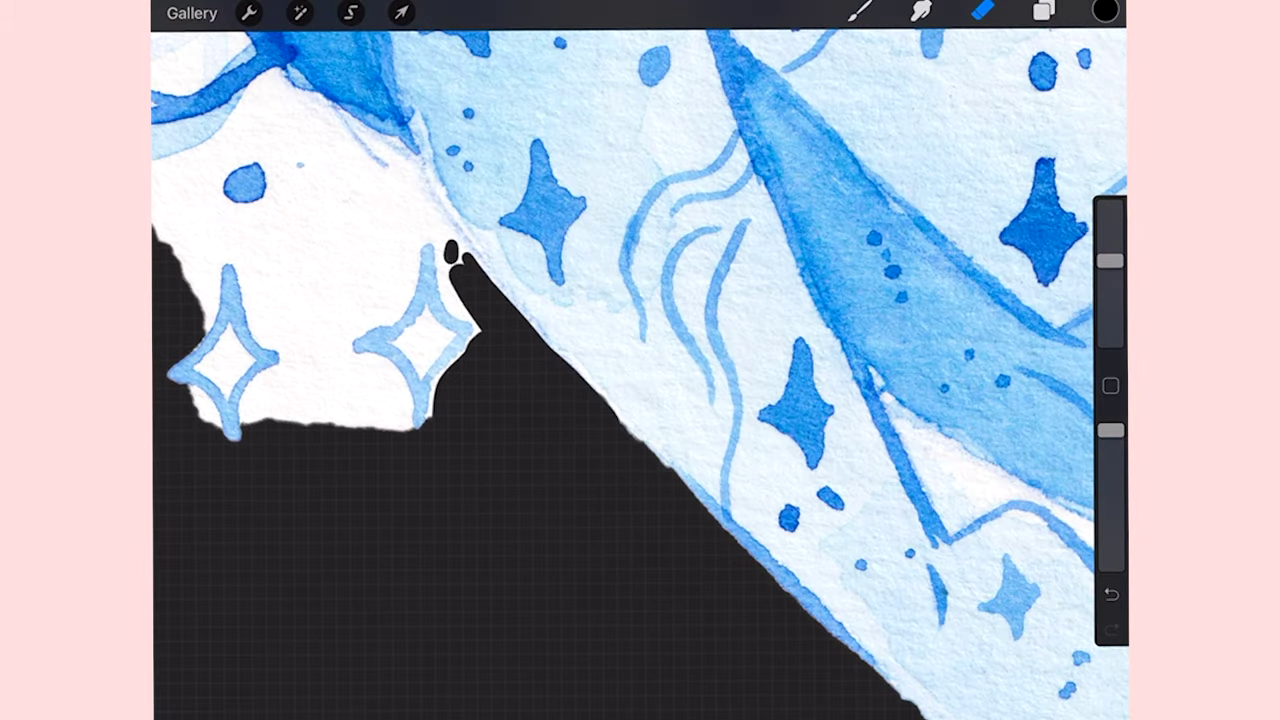
drag(452, 258, 474, 322)
drag(470, 402, 427, 450)
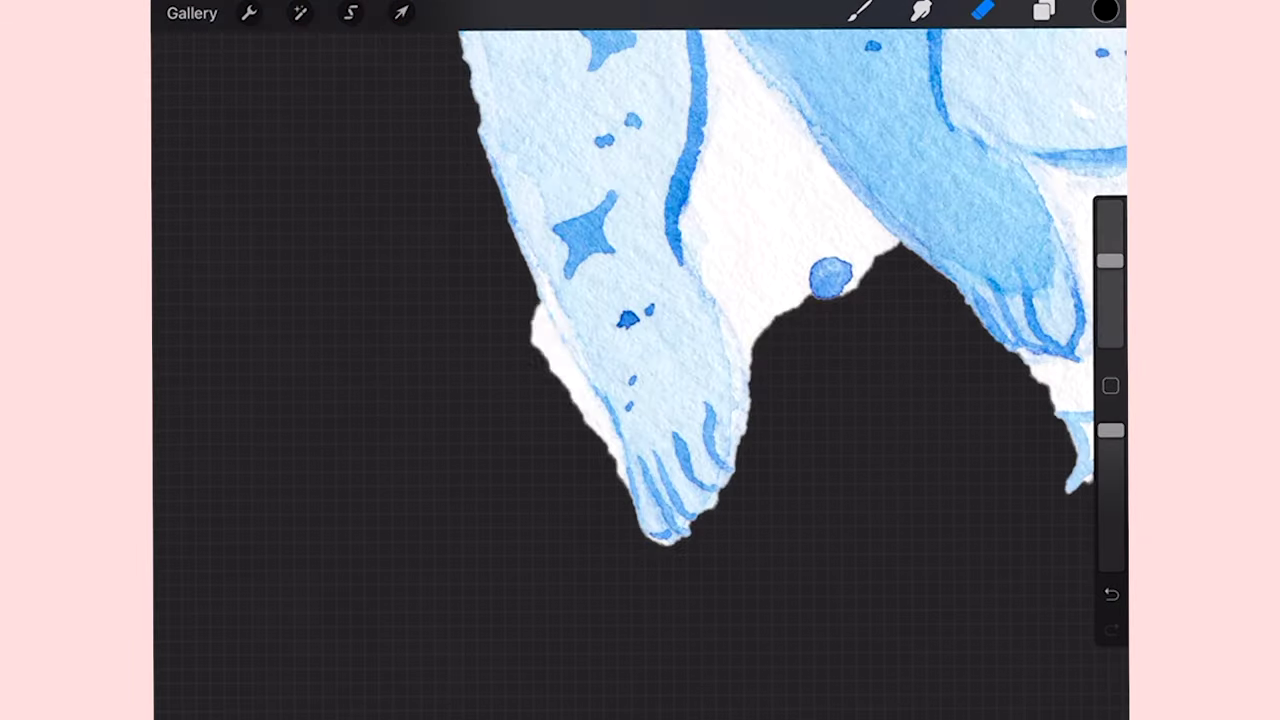
Step: Erase the paper around the feet, the dot beside them and the gap between the legs
mouse_move(470, 245)
mouse_down()
mouse_move(467, 398)
mouse_move(530, 485)
mouse_up()
drag(488, 332, 552, 445)
drag(507, 270, 448, 425)
drag(508, 284, 556, 340)
drag(456, 372, 407, 463)
drag(500, 367, 462, 393)
drag(397, 353, 362, 421)
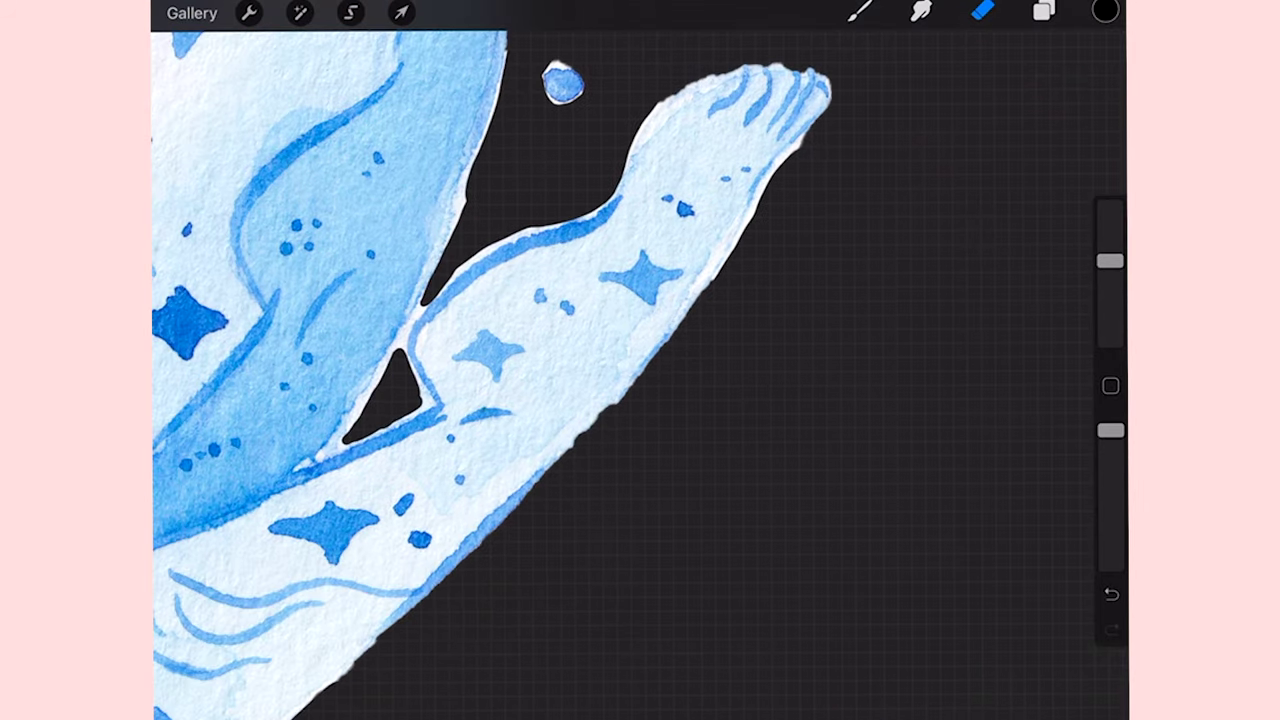
Step: Erase the paper between the looped hair, the thigh and the two stars below them
drag(576, 302, 640, 332)
drag(640, 435, 588, 492)
drag(384, 366, 335, 472)
drag(388, 352, 396, 428)
drag(465, 271, 418, 324)
mouse_move(430, 324)
mouse_down()
mouse_move(425, 385)
mouse_move(508, 376)
mouse_up()
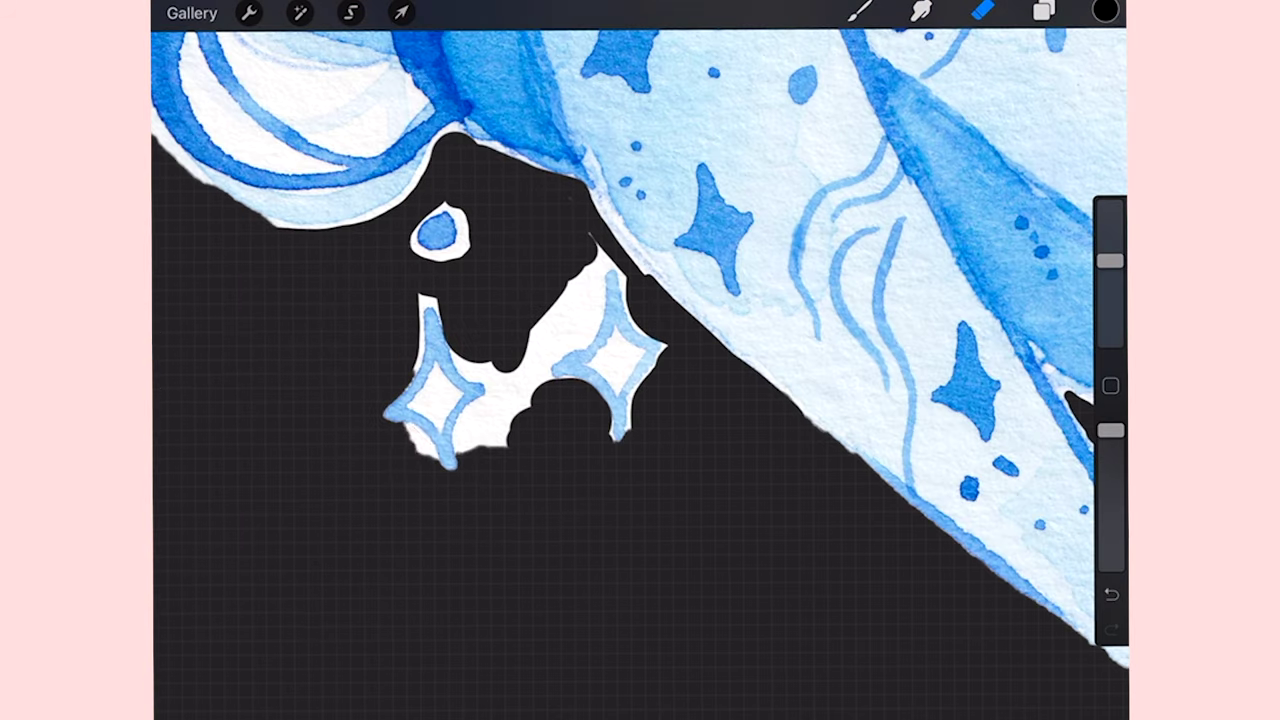
Step: Clear the remaining paper around the two stars and dot, and along the outer edge of the looped hair
drag(594, 258, 540, 352)
mouse_move(456, 162)
mouse_down()
mouse_move(412, 276)
mouse_move(392, 390)
mouse_up()
drag(406, 222, 348, 308)
drag(446, 214, 416, 308)
drag(345, 420, 222, 528)
drag(404, 216, 392, 308)
mouse_move(404, 304)
mouse_down()
mouse_move(362, 350)
mouse_move(348, 412)
mouse_up()
drag(414, 234, 432, 340)
drag(390, 294, 393, 314)
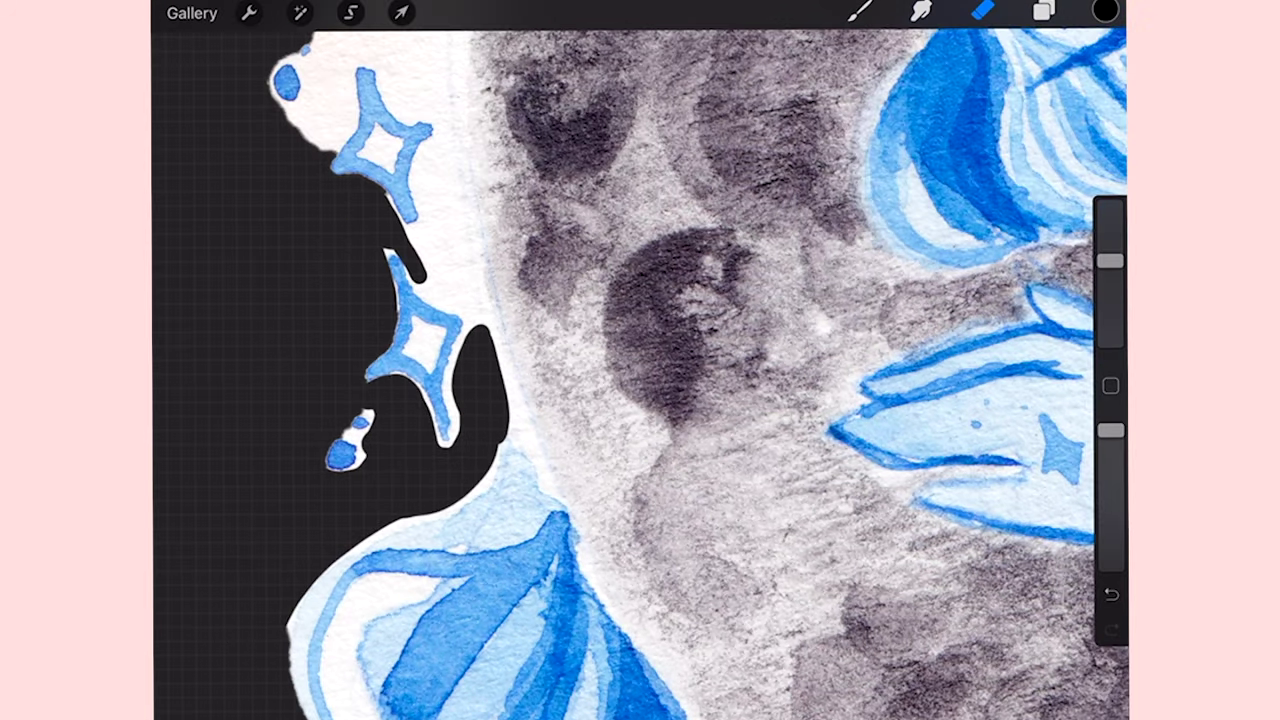
Step: Erase the paper between the moon's outer curve and the two stars beside it
drag(436, 150, 478, 320)
mouse_move(434, 212)
mouse_down()
mouse_move(386, 318)
mouse_move(460, 350)
mouse_up()
drag(522, 106, 492, 314)
mouse_move(478, 166)
mouse_down()
mouse_move(416, 302)
mouse_move(436, 326)
mouse_up()
drag(460, 318, 526, 402)
mouse_move(520, 132)
mouse_down()
mouse_move(494, 340)
mouse_move(375, 447)
mouse_up()
mouse_move(370, 312)
mouse_down()
mouse_move(368, 474)
mouse_move(346, 476)
mouse_move(410, 368)
mouse_move(390, 412)
mouse_up()
Step: Set the painting colour to black
click(1105, 11)
click(984, 530)
key(ctrl+z)
click(1105, 11)
drag(992, 292, 783, 292)
drag(980, 258, 783, 258)
drag(988, 223, 783, 223)
Step: Use the brush to paint out the white paper around the thigh, the upper foot and the star beside it
drag(281, 285, 297, 342)
click(860, 11)
click(860, 11)
drag(288, 272, 308, 314)
drag(1110, 287, 1110, 261)
mouse_move(415, 360)
mouse_down()
mouse_move(480, 281)
mouse_move(456, 392)
mouse_move(372, 370)
mouse_move(480, 258)
mouse_up()
scroll(420, 360, down, 2)
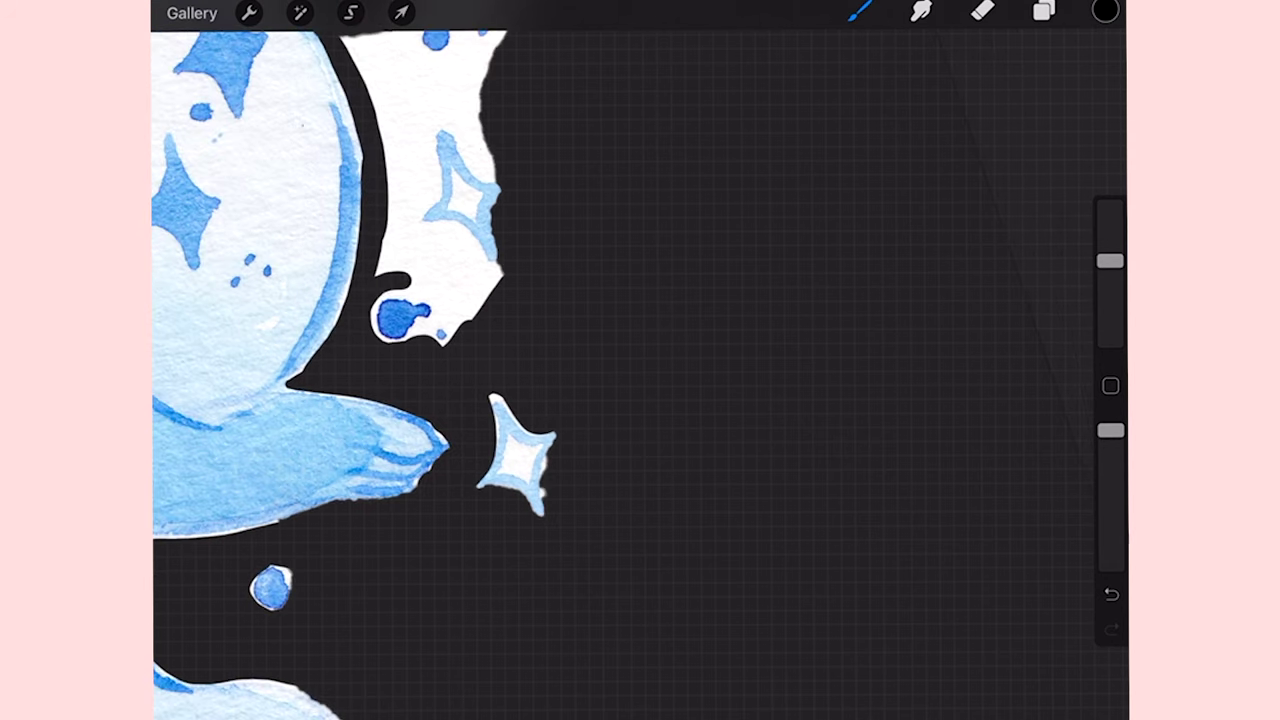
Step: Paint out the white paper around the dark splash and the star next to the thigh
scroll(420, 320, up, 2)
drag(392, 125, 445, 285)
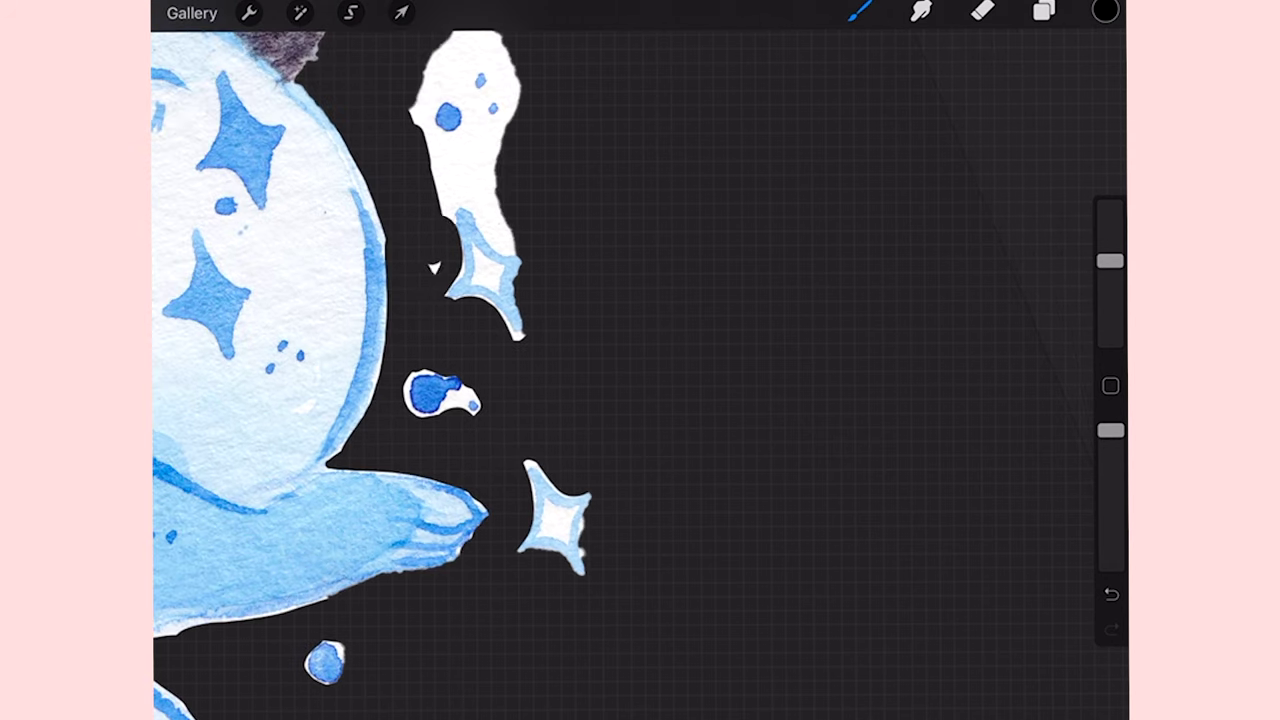
drag(508, 225, 455, 175)
Step: Switch the colour to white and back to black, and paint out the paper around the three dots below the moon
scroll(480, 260, up, 2)
click(1105, 11)
drag(785, 257, 991, 257)
click(1105, 11)
click(1105, 11)
drag(991, 174, 785, 174)
mouse_move(380, 180)
mouse_down()
mouse_move(462, 172)
mouse_move(388, 236)
mouse_up()
scroll(435, 340, down, 2)
drag(436, 132, 424, 270)
drag(510, 180, 521, 248)
scroll(480, 380, down, 8)
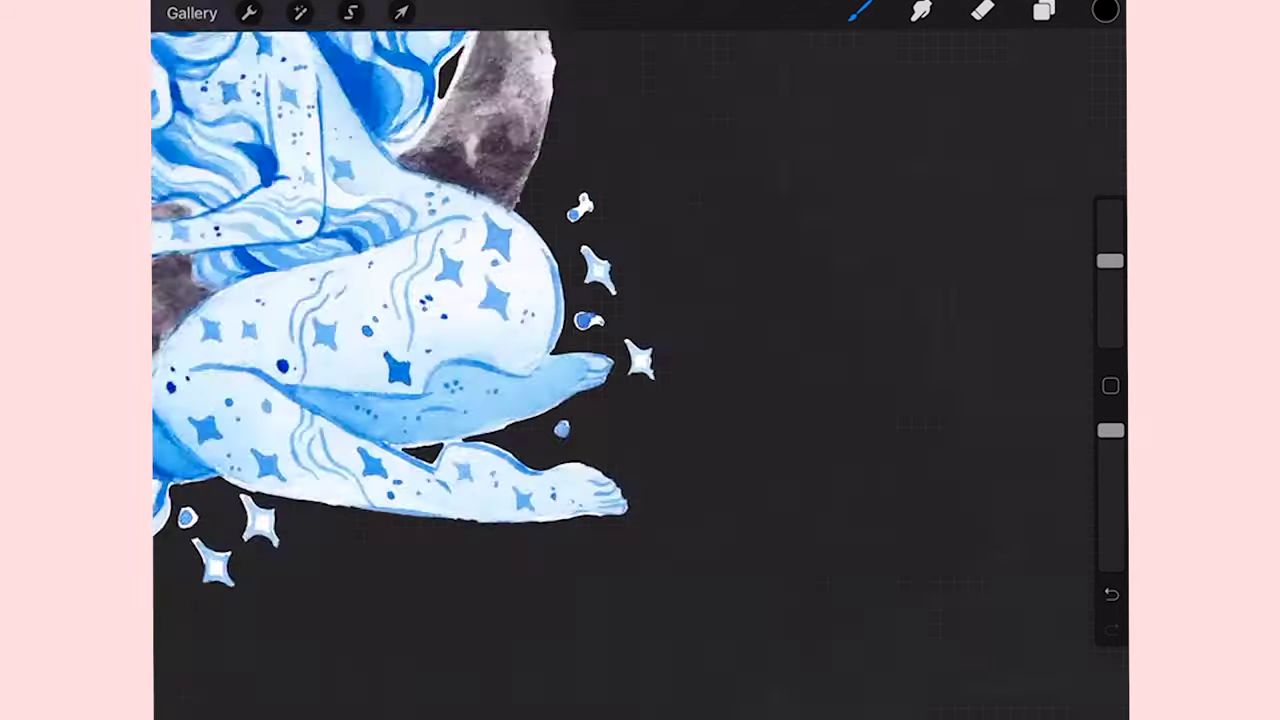
Step: Show the white background beneath the artwork
click(1044, 11)
click(1051, 238)
scroll(450, 360, down, 1)
click(1044, 11)
click(885, 186)
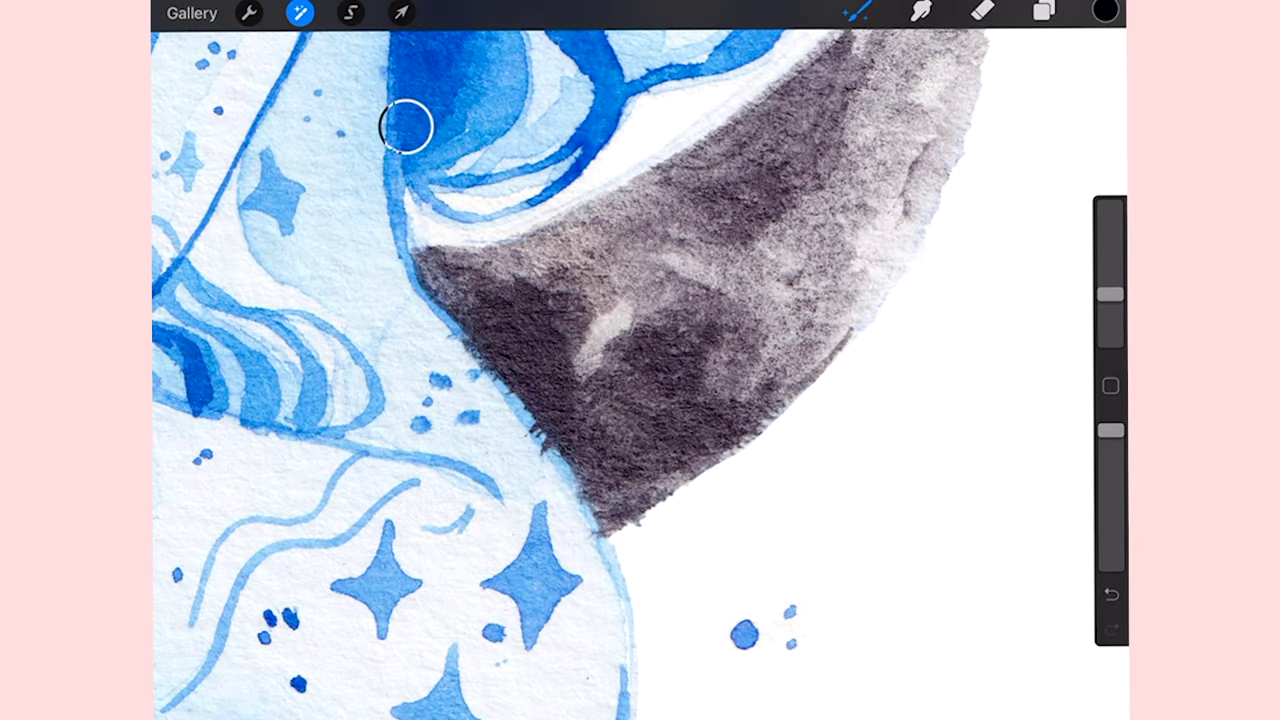
Step: Repair the ragged edge where the back meets the moon by cloning nearby paint and brushing over it in blue
key(ctrl+z)
drag(406, 127, 399, 78)
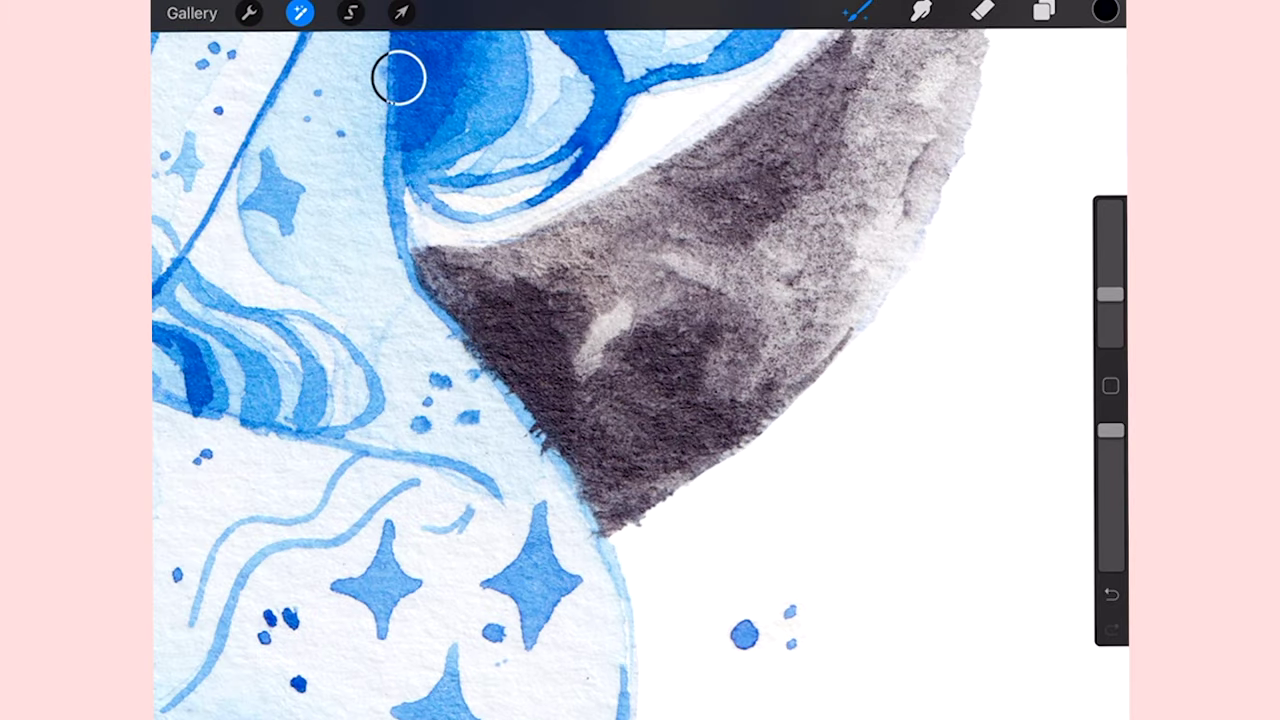
drag(458, 338, 552, 455)
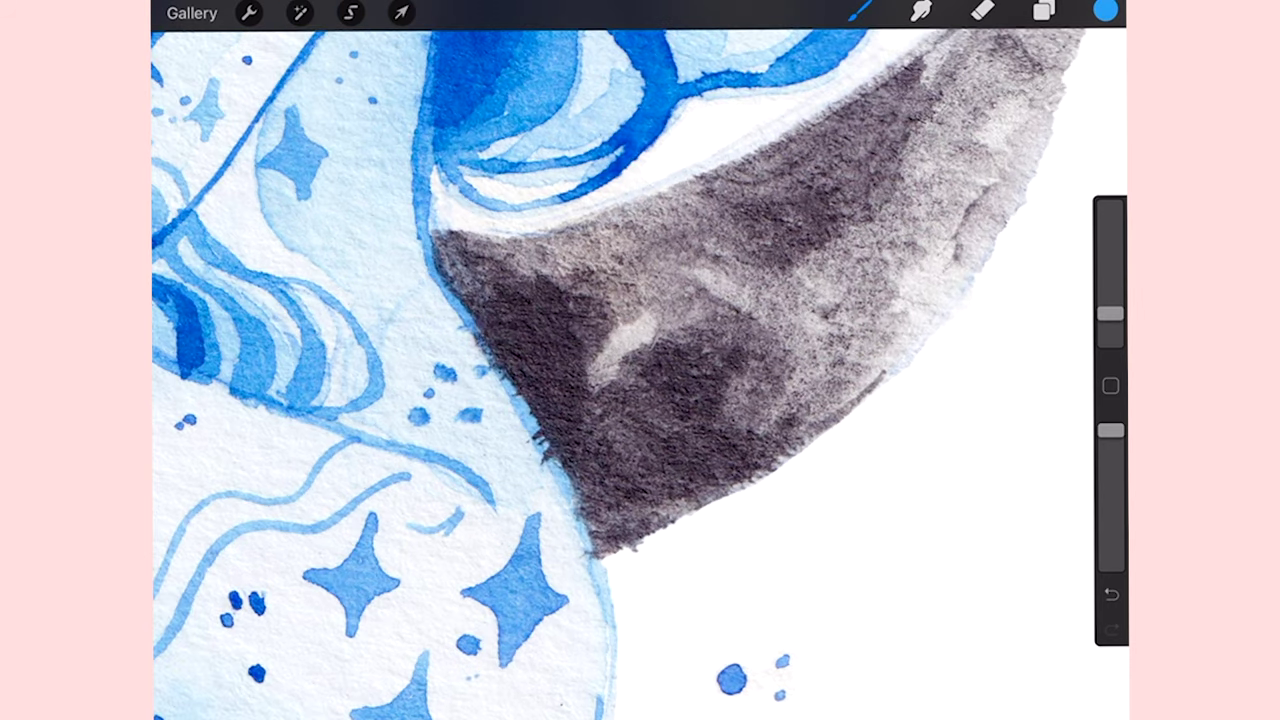
click(559, 439)
drag(514, 396, 597, 560)
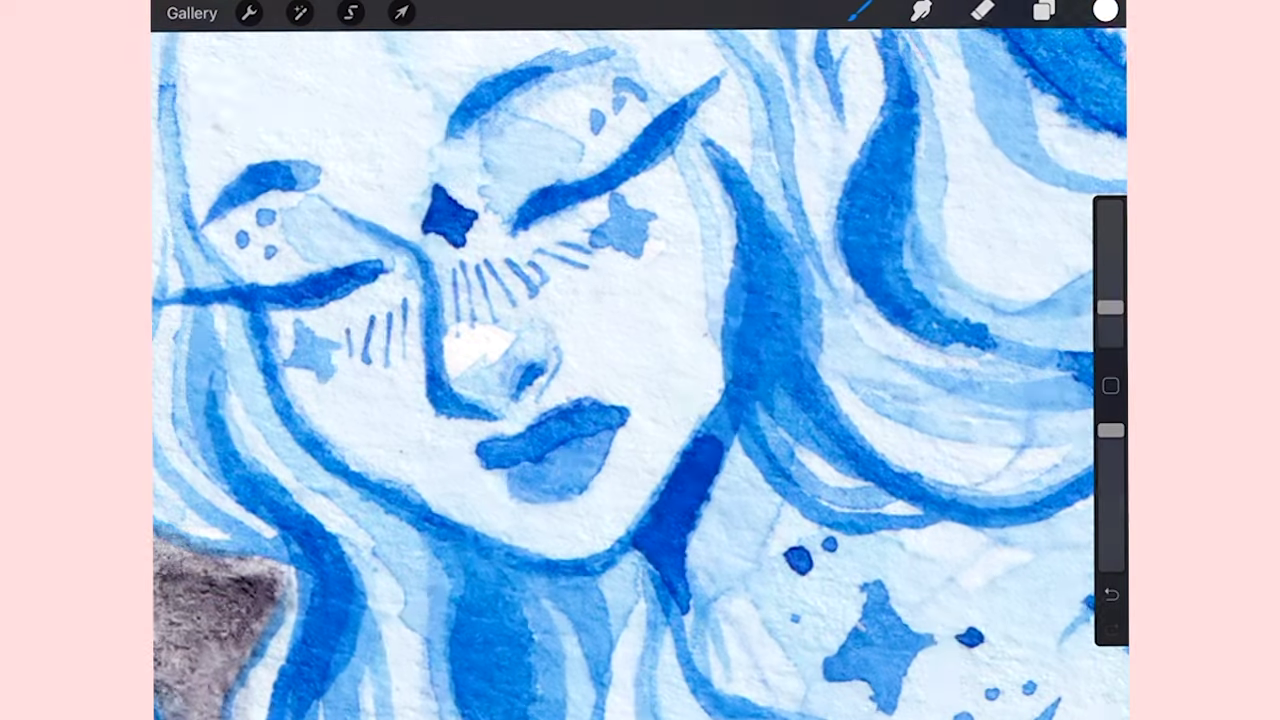
Step: Paint white highlights on the face and along the hair strands, and add small white stars on the moon
drag(1110, 307, 1110, 318)
click(566, 468)
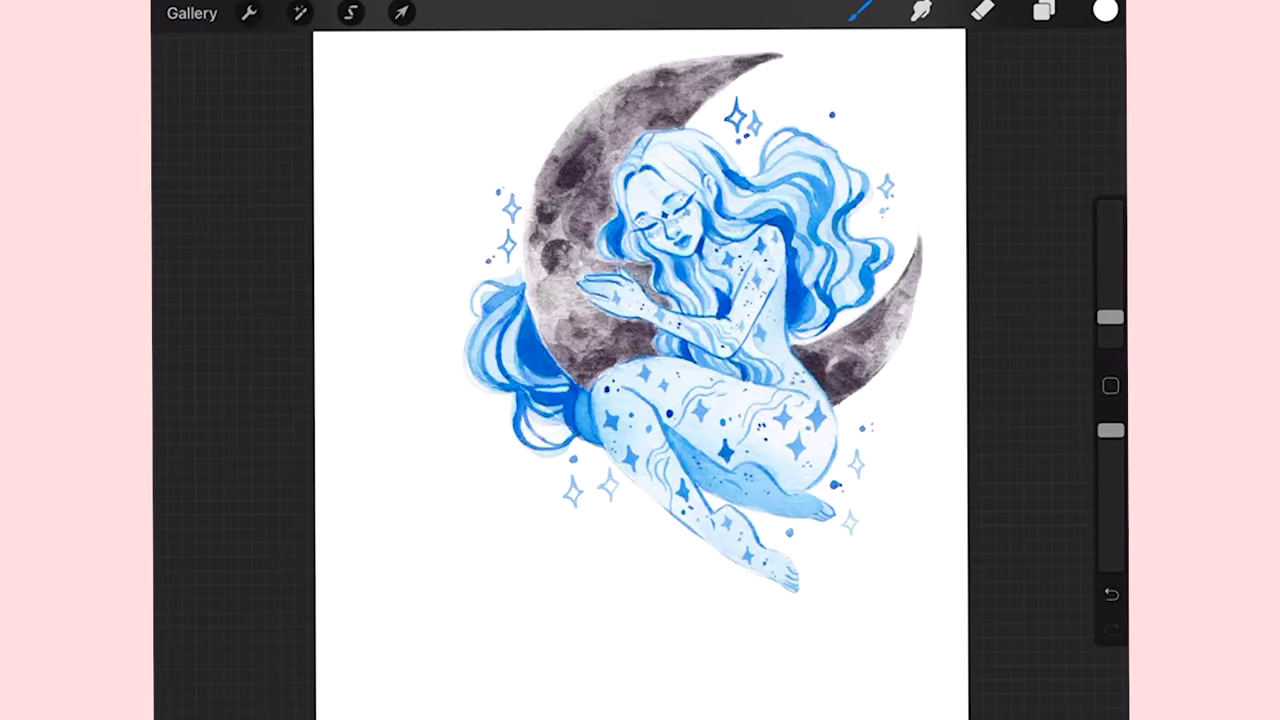
drag(1110, 314, 1110, 298)
drag(533, 320, 548, 396)
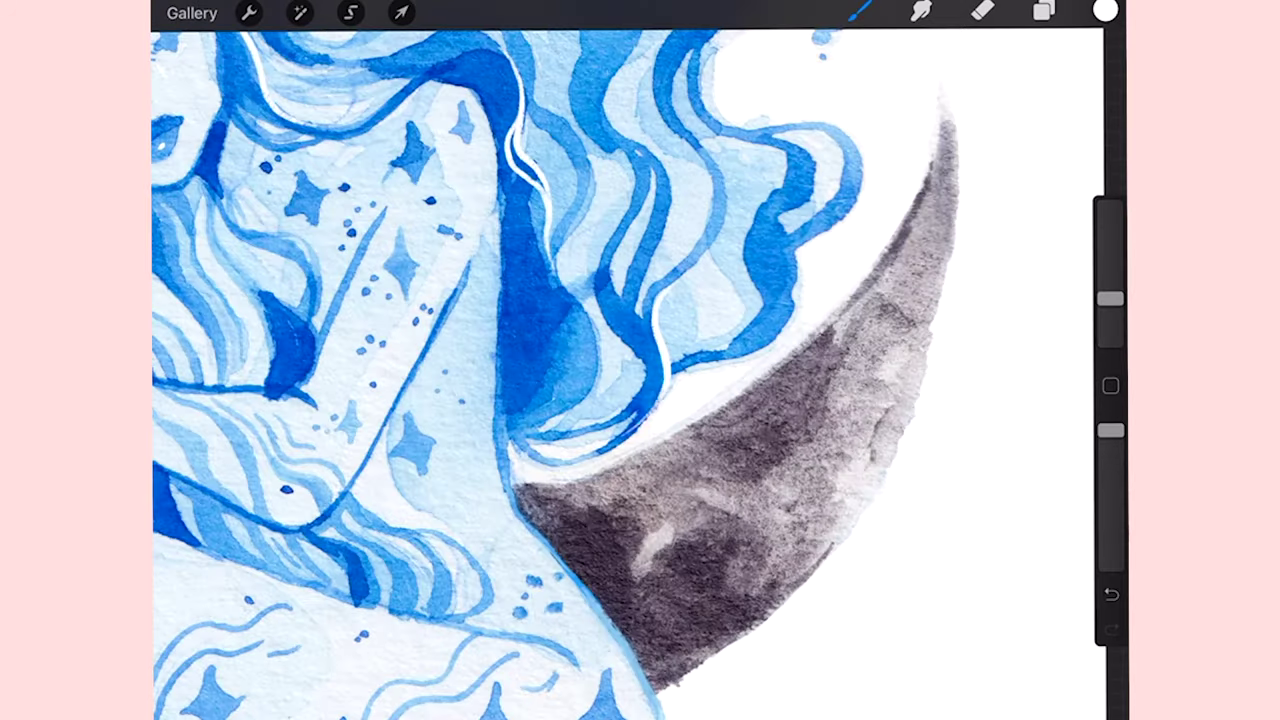
drag(605, 425, 620, 530)
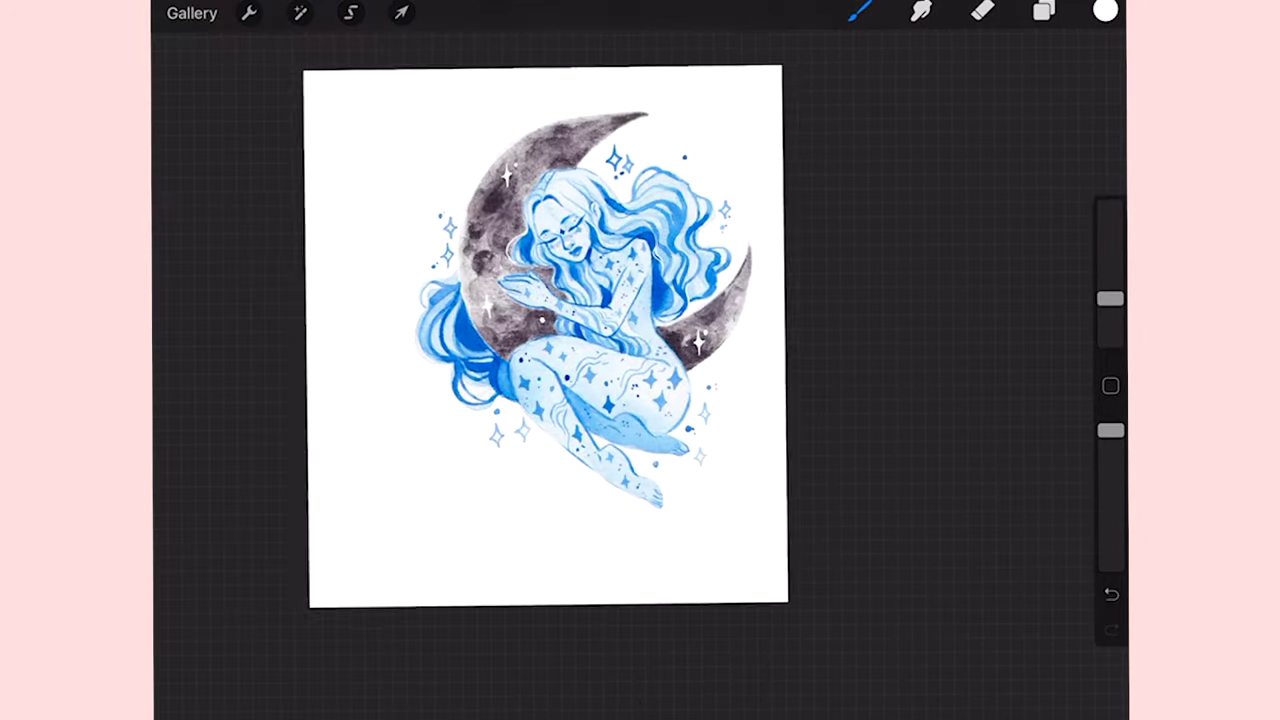
Step: Fill the outlined stars below the legs and beside the moon's outer edge with blues matching their outlines
click(1043, 12)
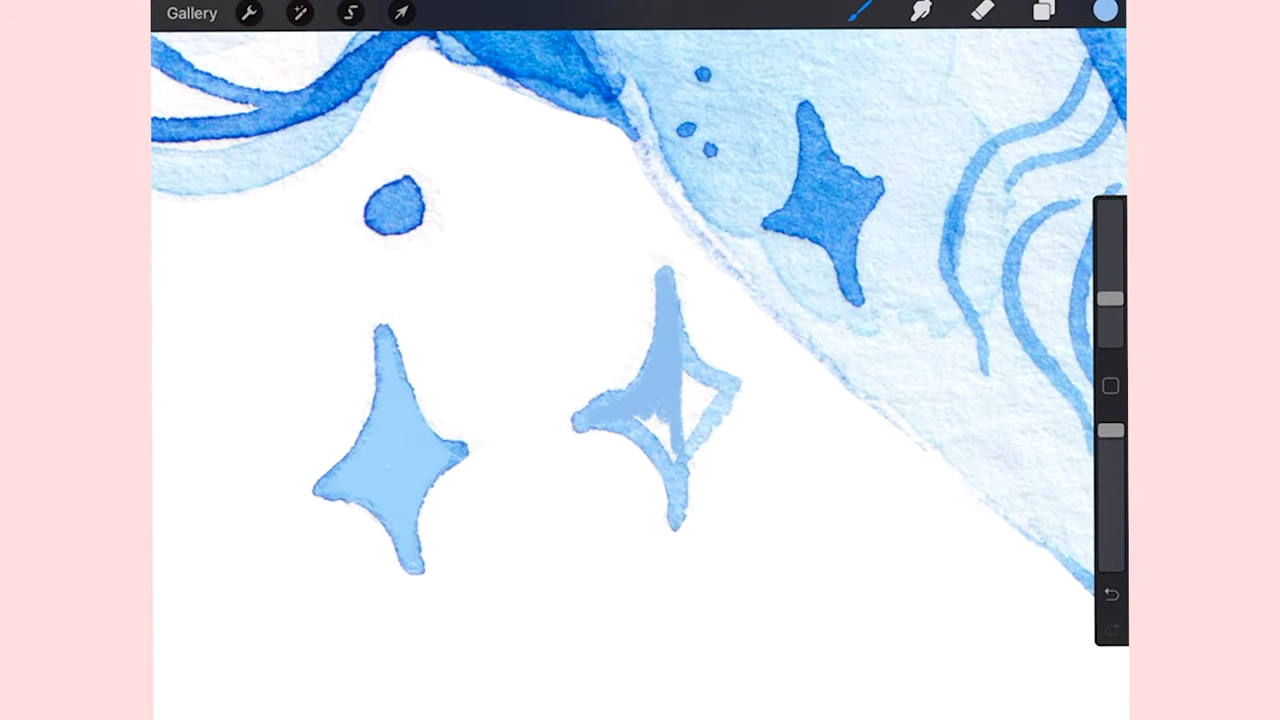
drag(676, 452, 712, 396)
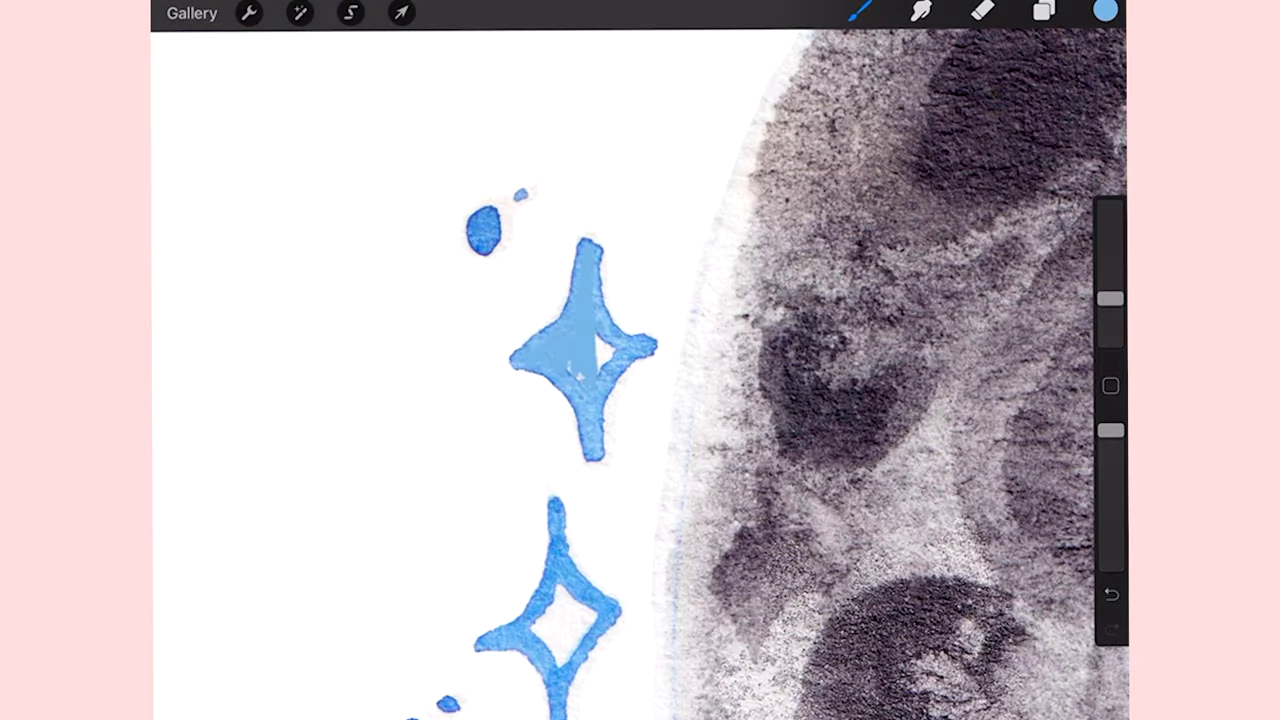
scroll(640, 374, down, 2)
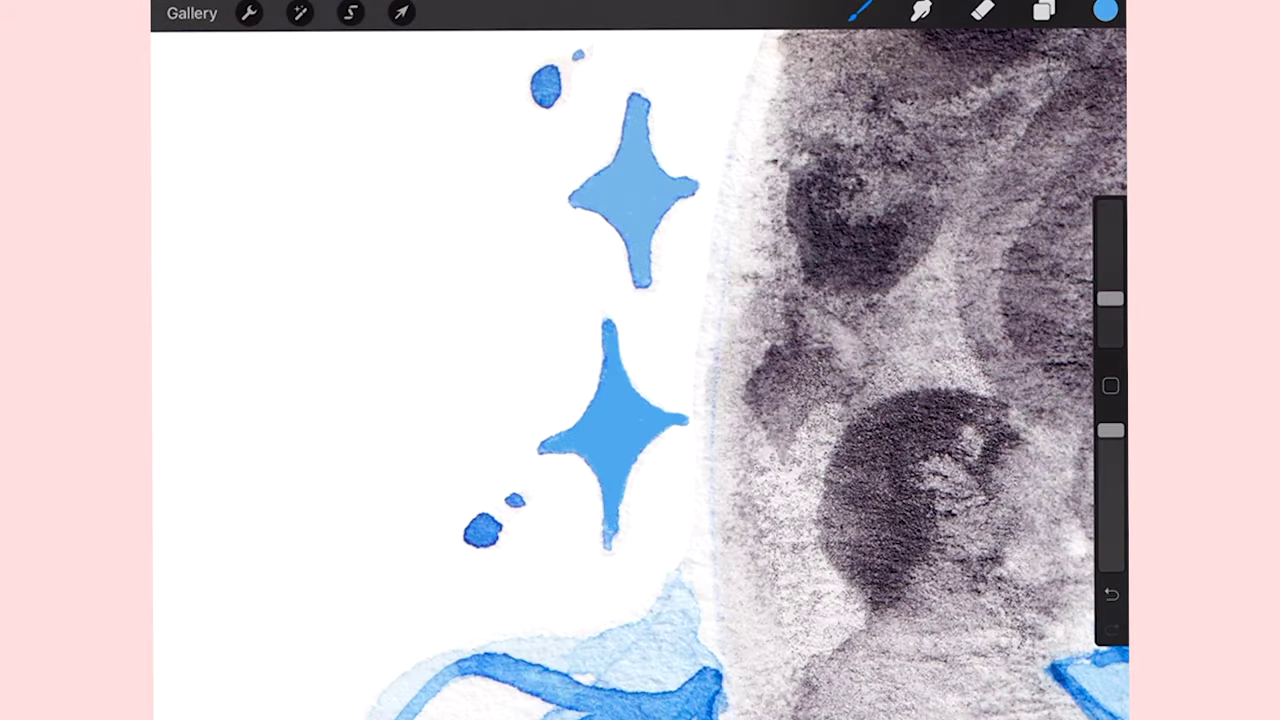
scroll(640, 374, down, 10)
click(1044, 11)
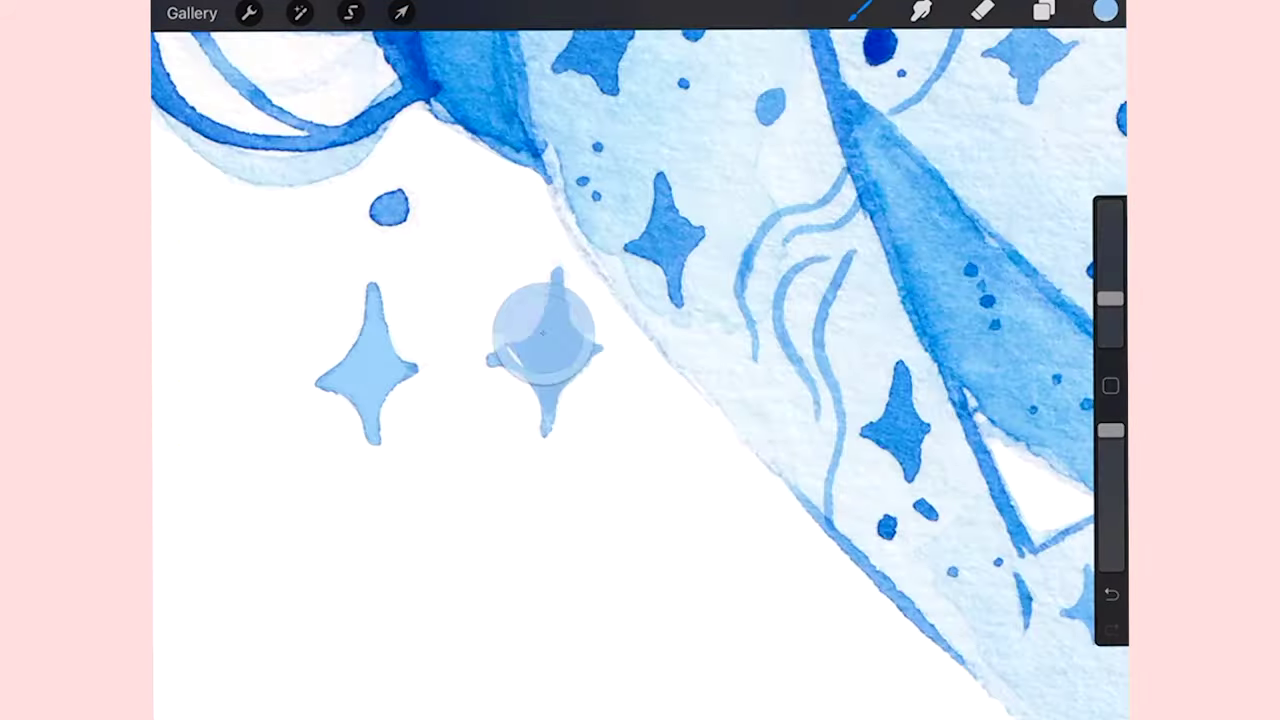
Step: Touch up the filled stars above the hair and drop a darker blue into the star beside the foot
scroll(640, 370, up, 3)
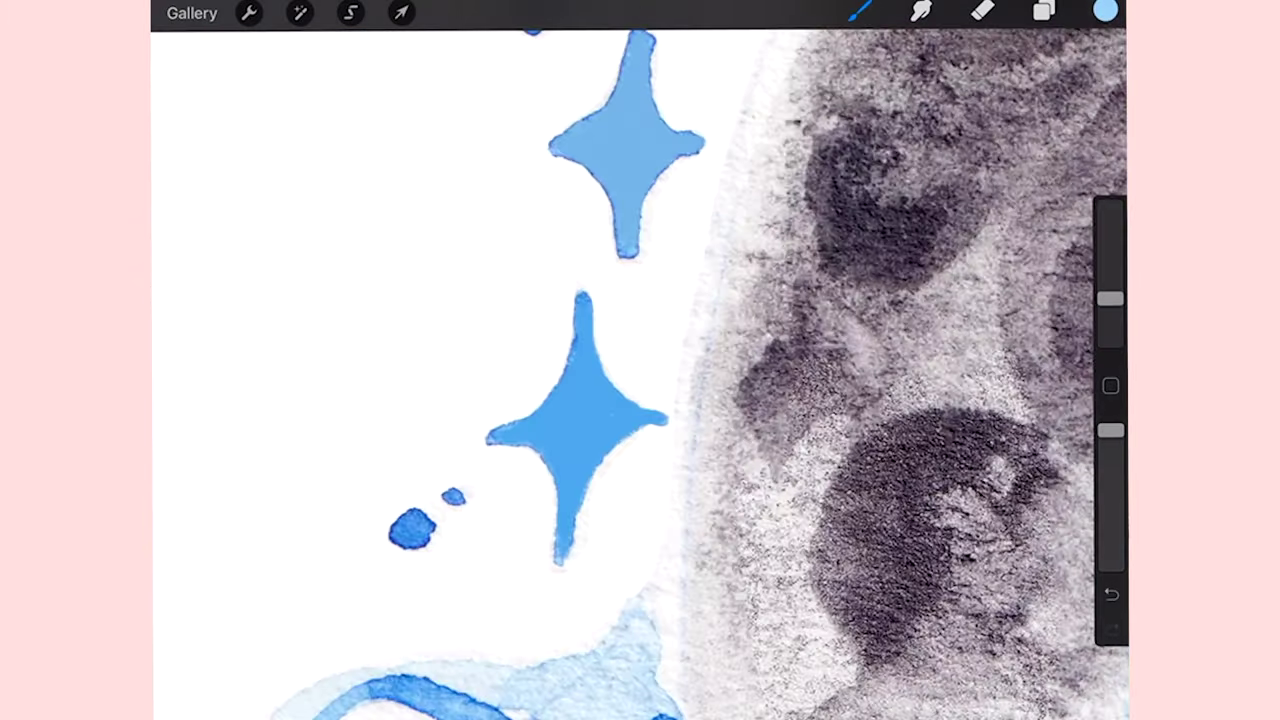
scroll(640, 370, up, 3)
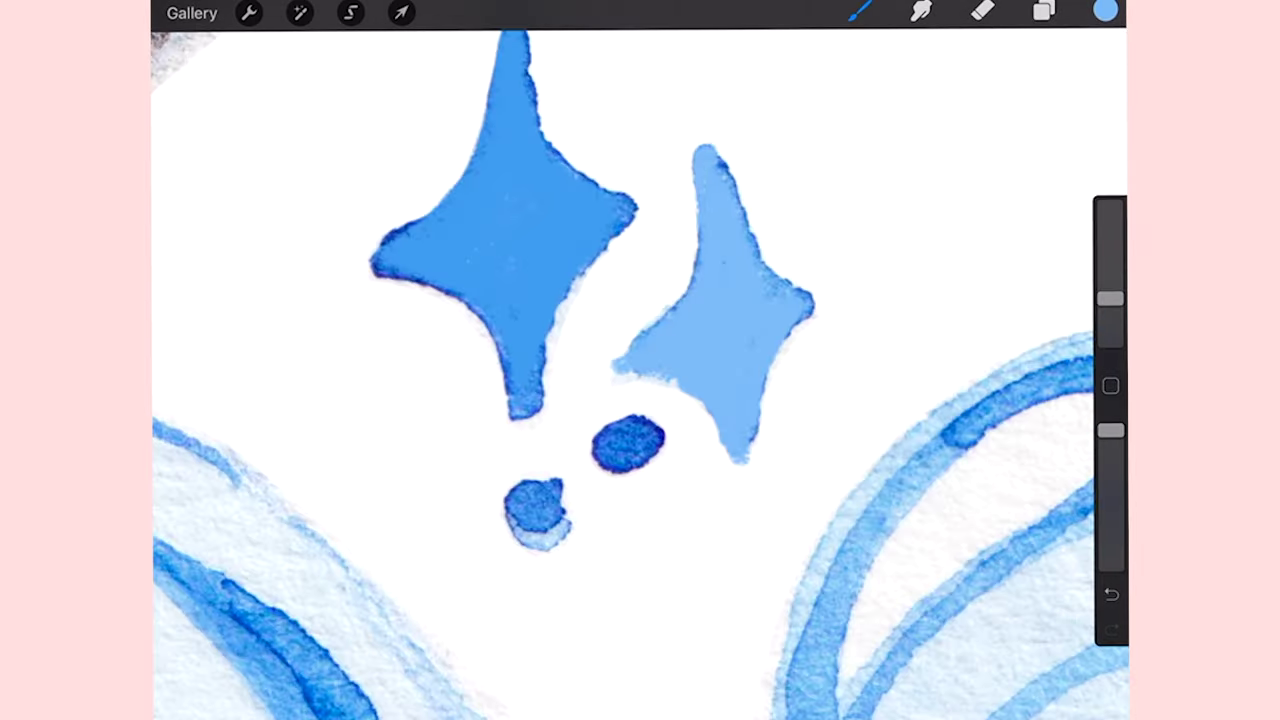
drag(618, 356, 748, 476)
scroll(640, 370, down, 2)
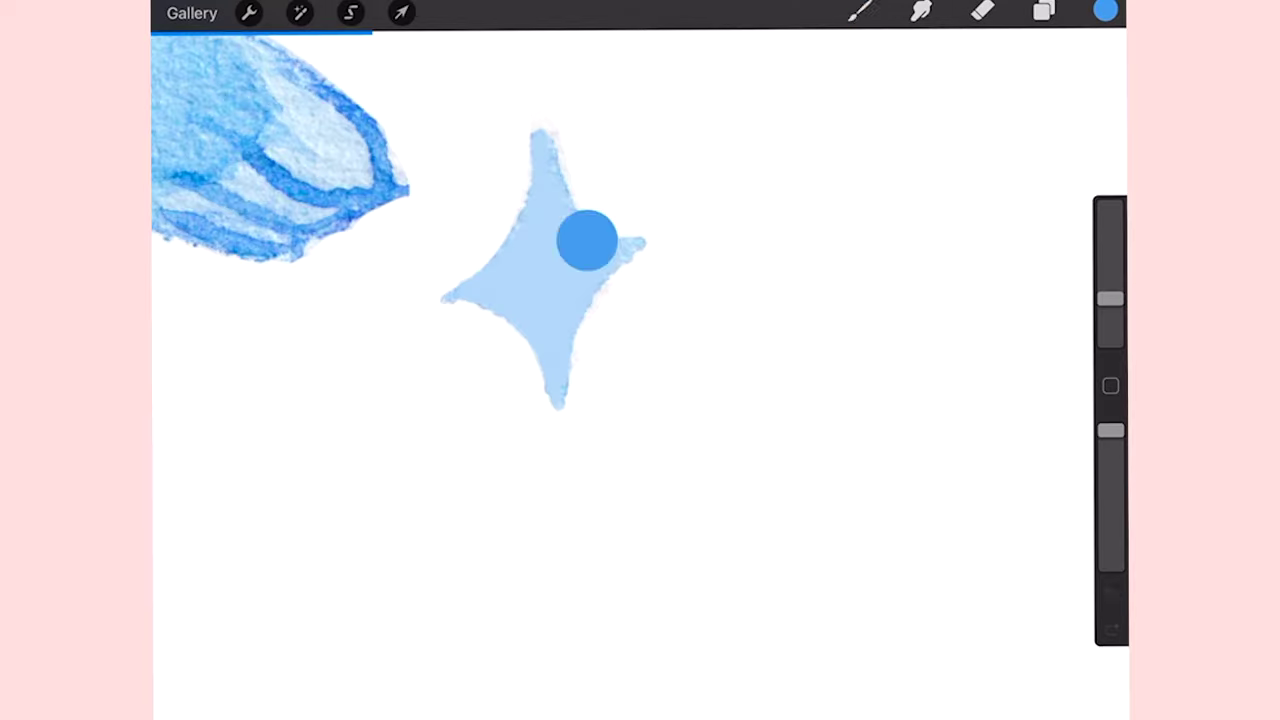
drag(587, 240, 587, 240)
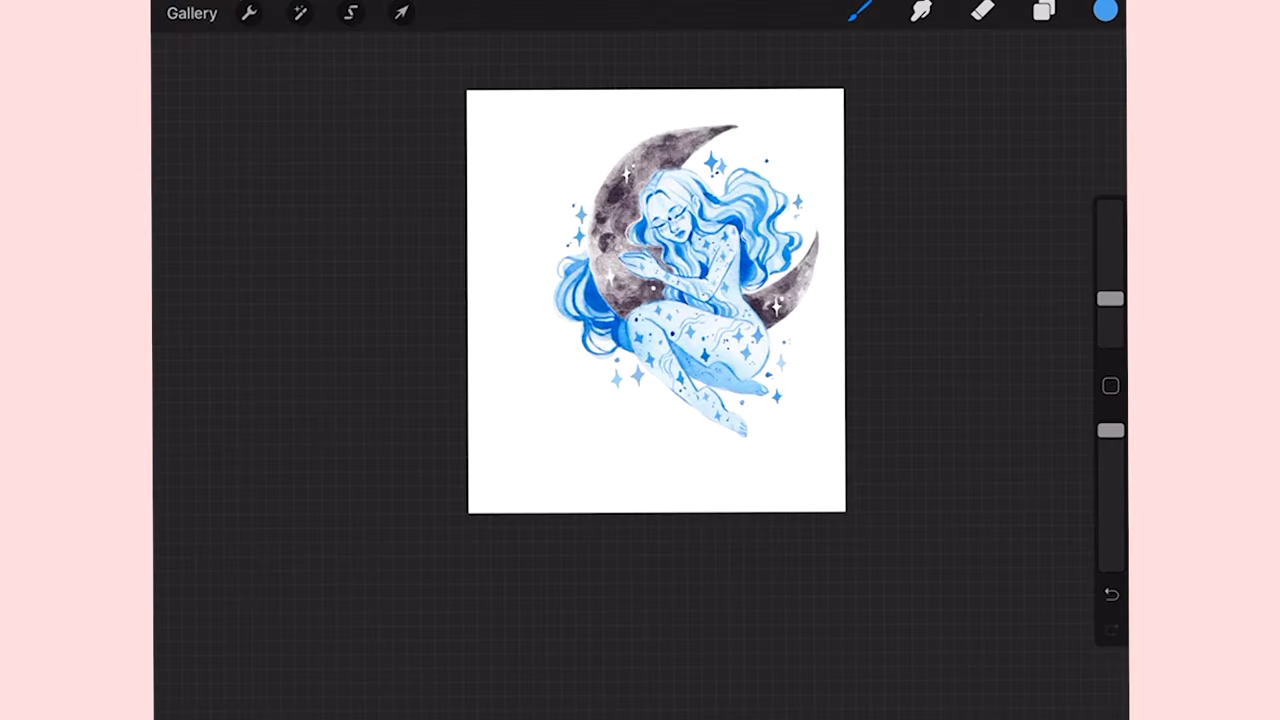
scroll(656, 300, up, 5)
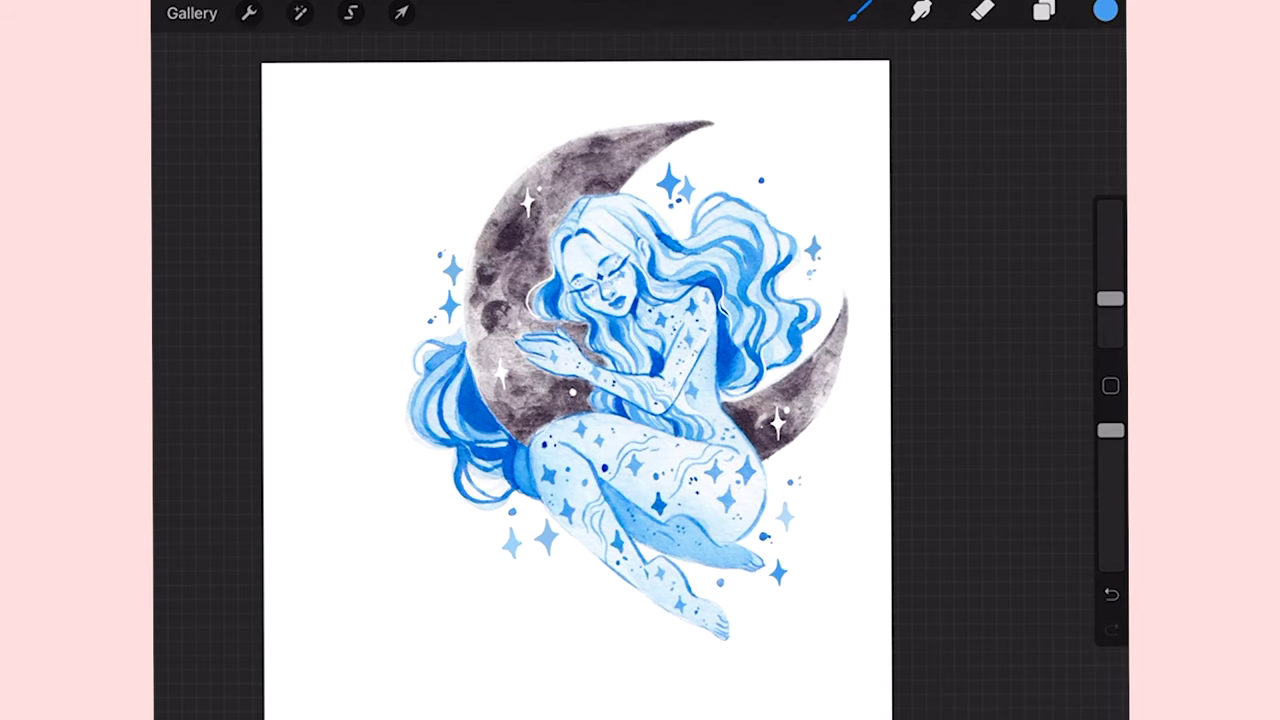
scroll(575, 390, down, 3)
click(1043, 11)
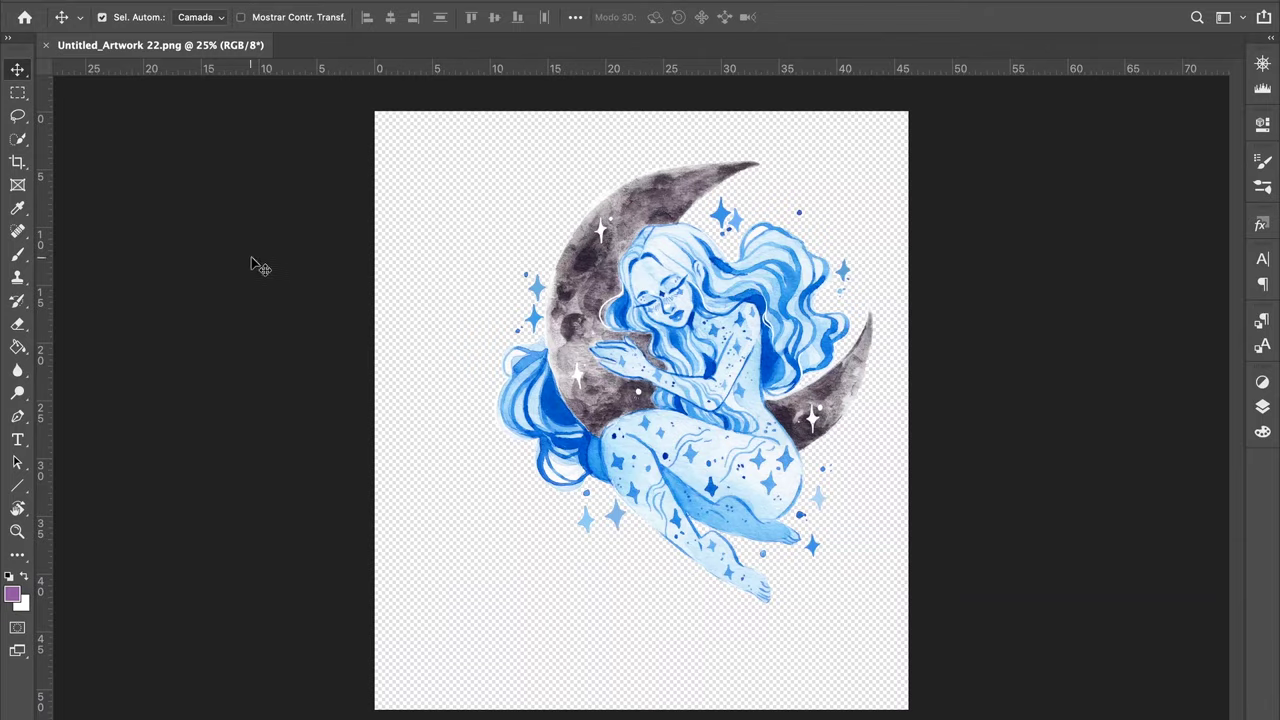
Step: In Photoshop, create a blank portrait document and add a horizontal guide at mid-height and a vertical guide at 10,50 cm
key(super+n)
click(1070, 612)
drag(563, 68, 548, 410)
drag(45, 346, 643, 424)
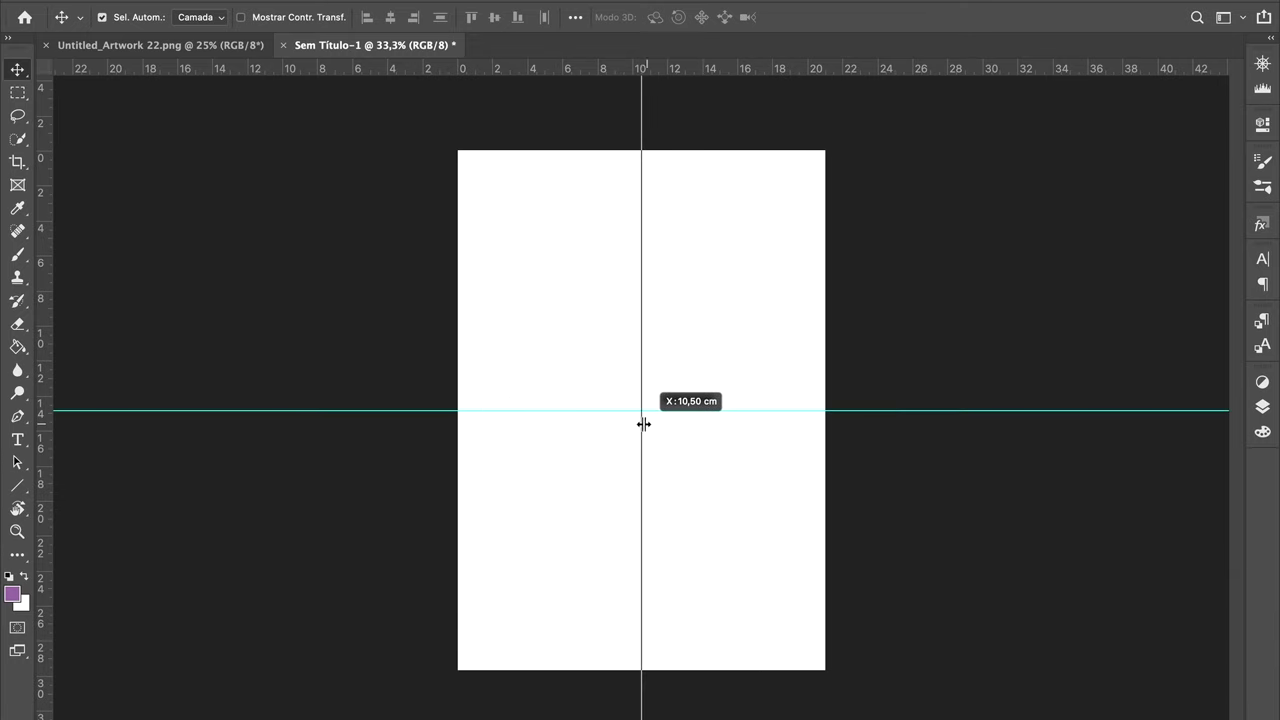
Step: Select the artwork in Untitled_Artwork 22.png and paste it into the new document, converting its colours to the destination profile
click(229, 46)
click(17, 92)
click(1262, 407)
drag(385, 113, 919, 636)
key(ctrl+Tab)
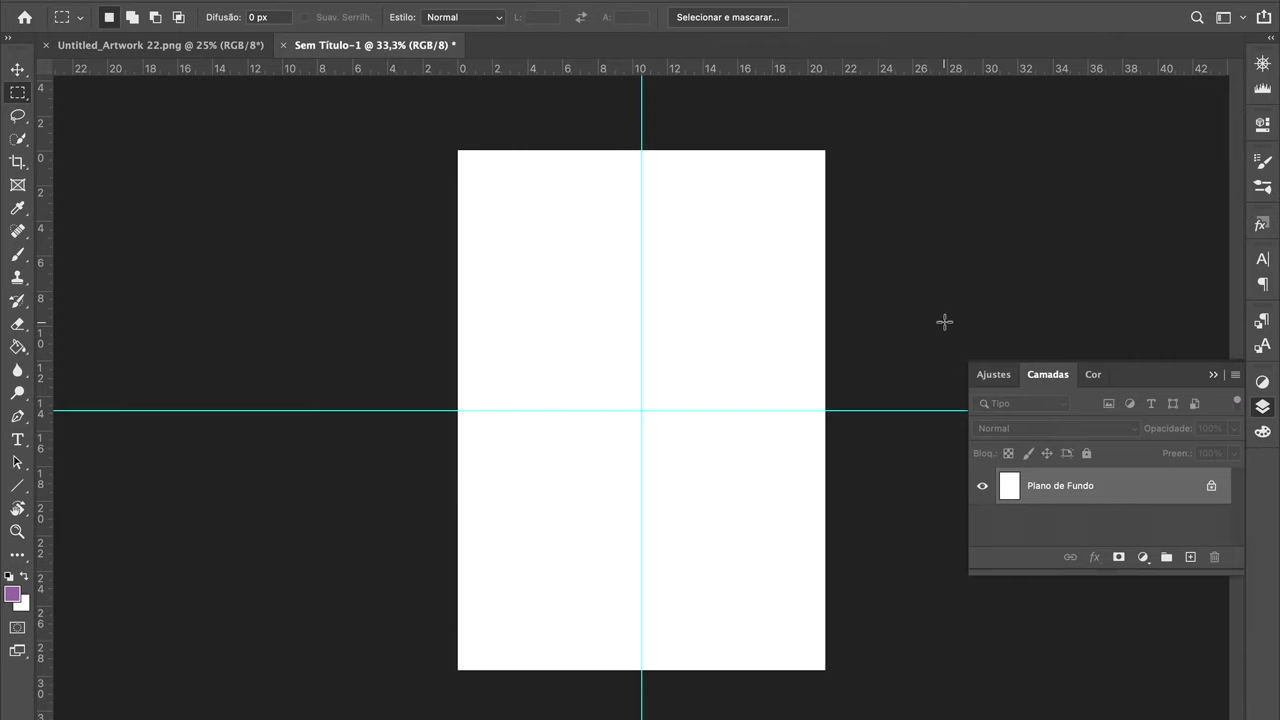
click(876, 319)
click(225, 47)
click(325, 47)
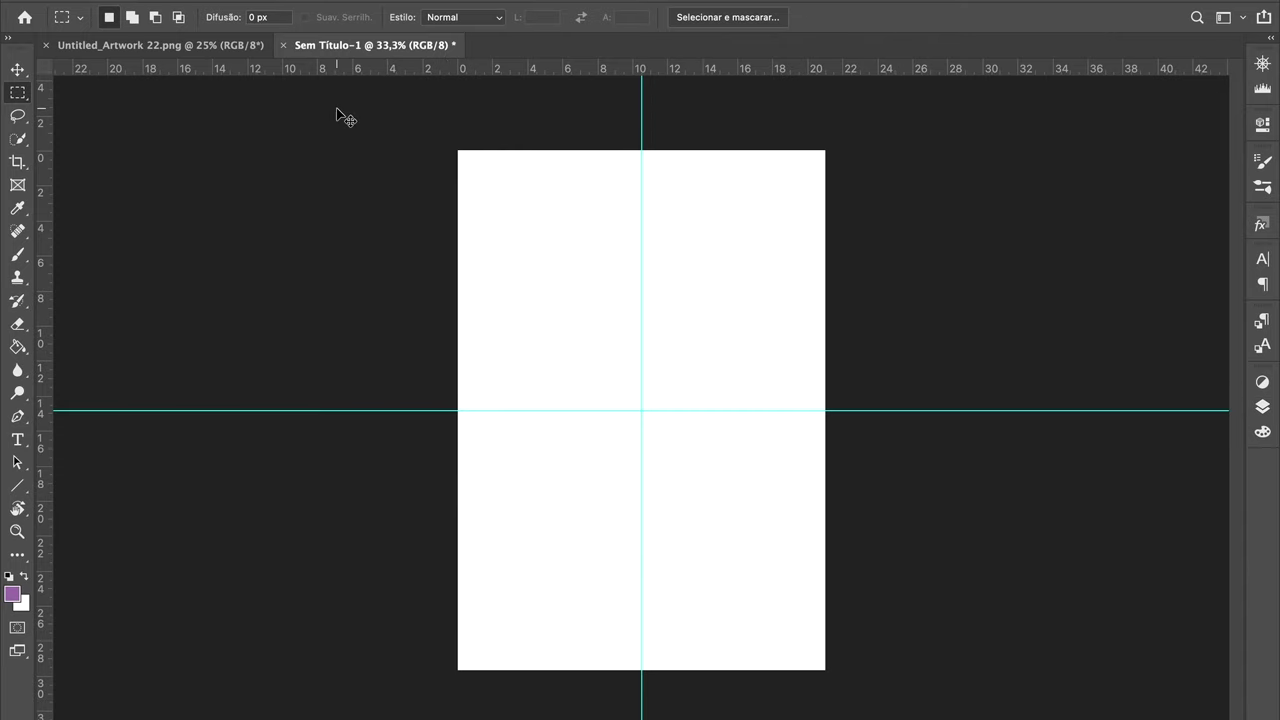
key(ctrl+Tab)
key(F7)
key(ctrl+c)
key(ctrl+Tab)
key(ctrl+v)
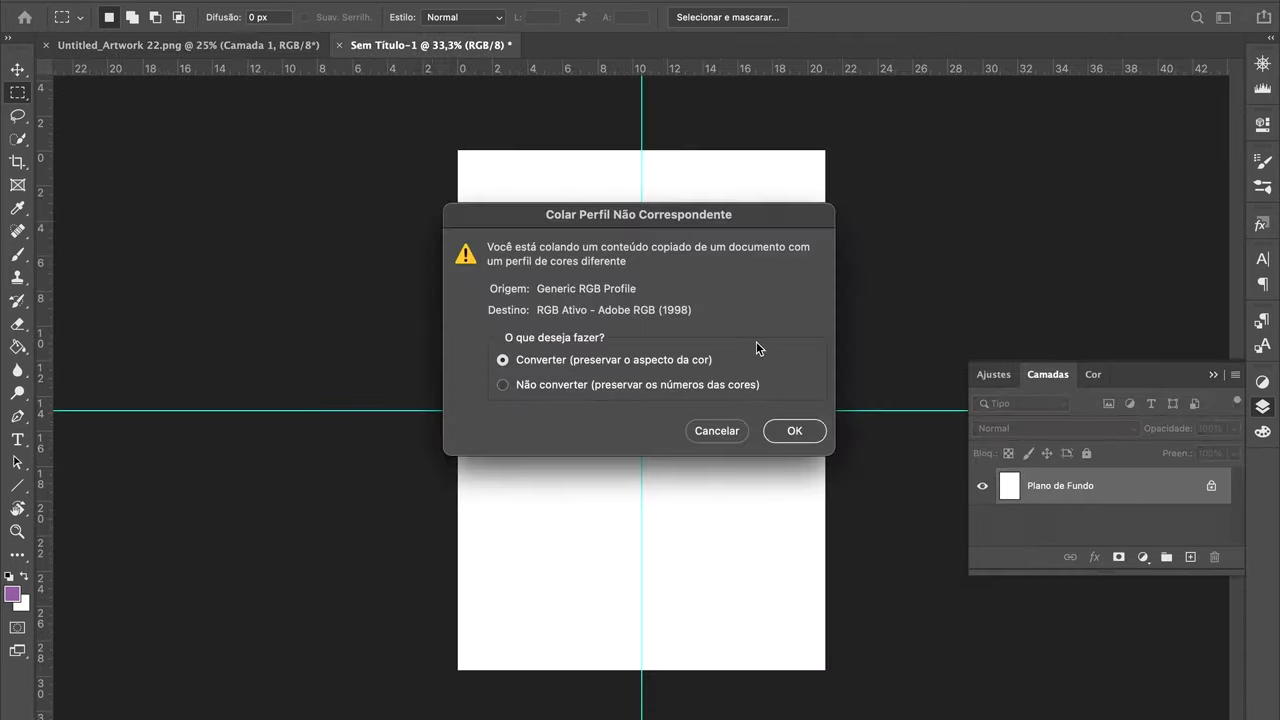
key(Return)
Step: Scale the pasted artwork to about 33,17% and move it into the upper-left quarter of the page
key(v)
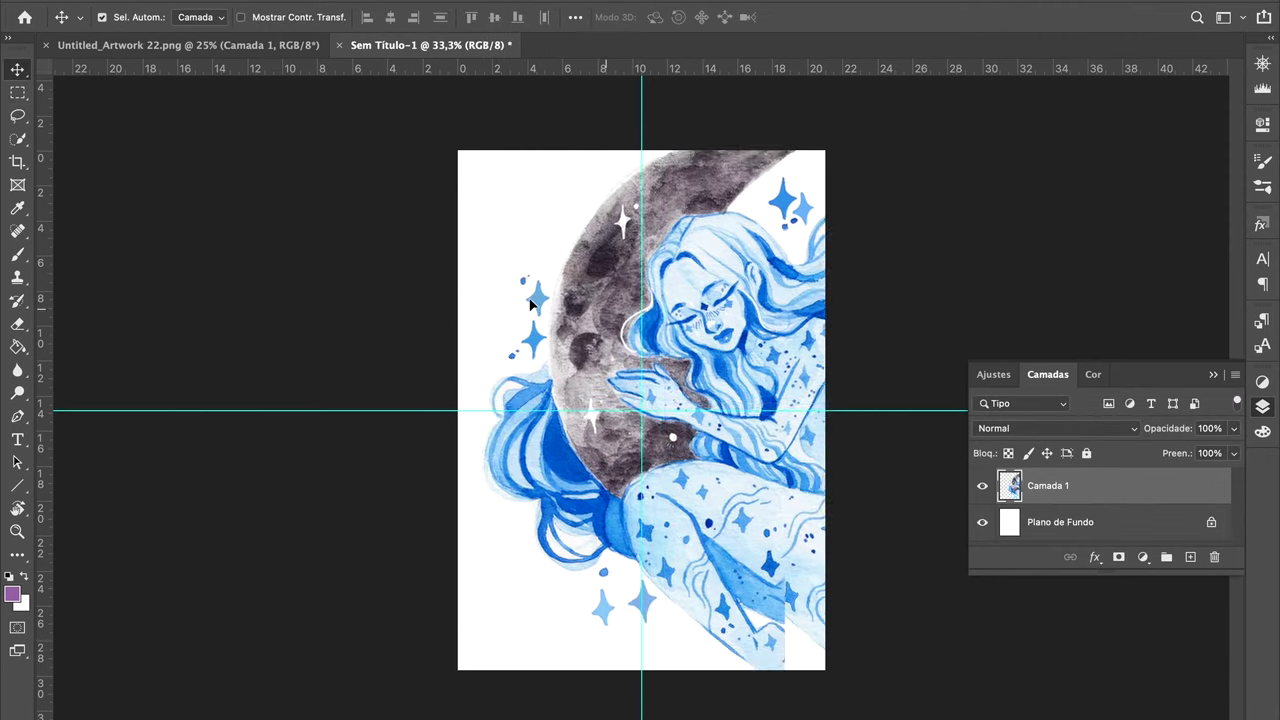
key(ctrl+t)
drag(309, 131, 719, 515)
drag(793, 617, 474, 276)
drag(651, 409, 620, 378)
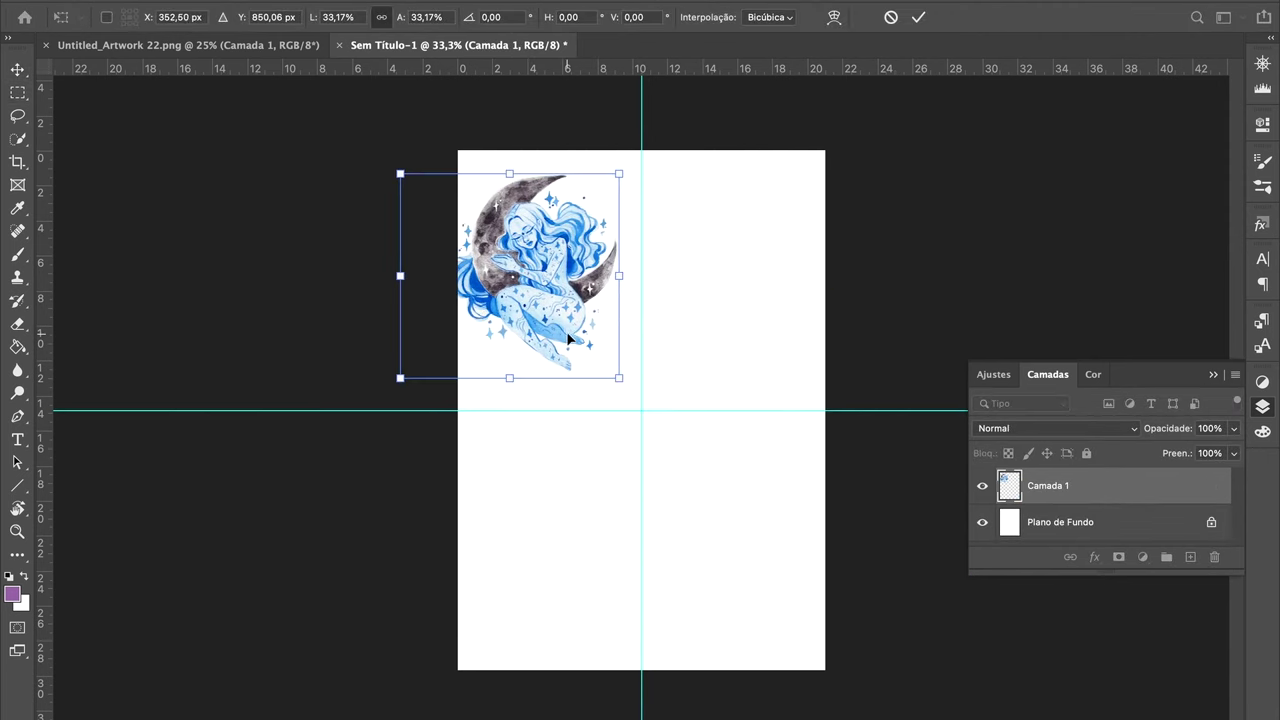
drag(569, 339, 580, 330)
key(shift+Down)
key(shift+Down)
key(shift+Down)
key(shift+Down)
key(shift+Down)
key(shift+Down)
key(shift+Down)
key(shift+Down)
key(shift+Down)
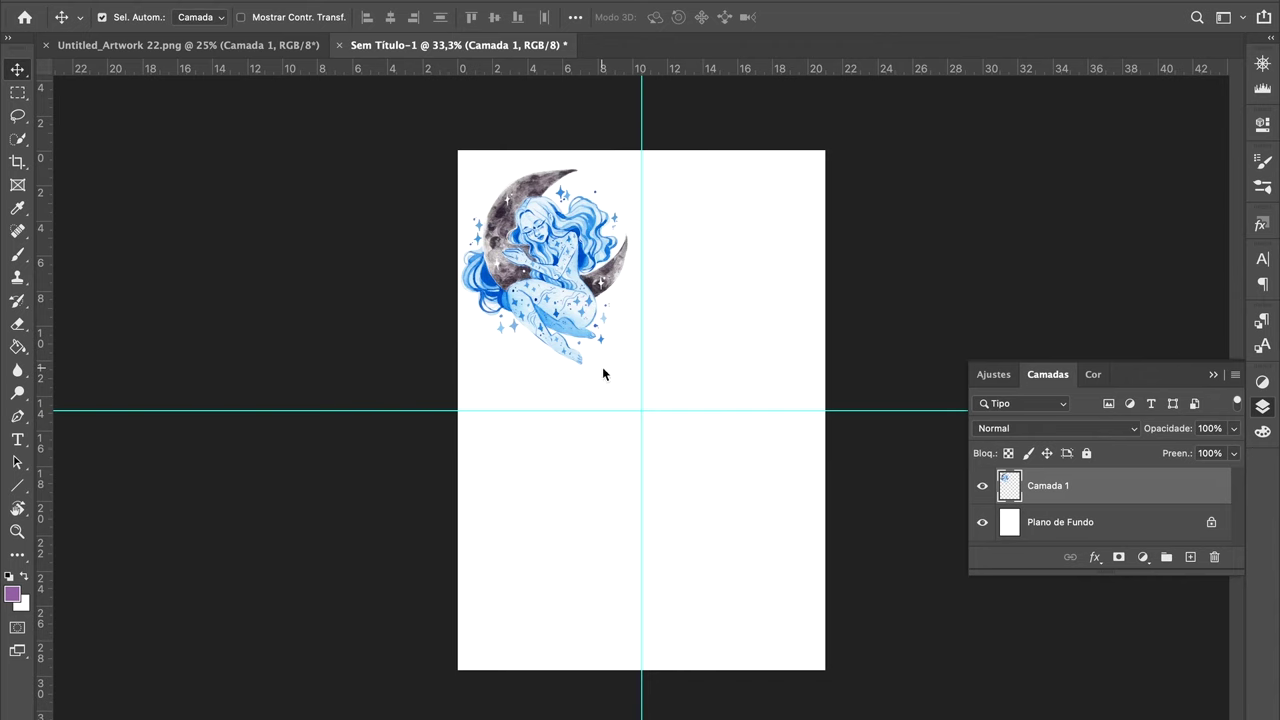
Step: Enlarge the artwork slightly and centre it within the upper-left quarter formed by the guides
drag(567, 300, 567, 309)
key(super+t)
drag(632, 388, 646, 399)
drag(571, 348, 567, 349)
key(Return)
Step: Duplicate the moon artwork into the other three quarters of the page, aligned with the original
click(19, 93)
drag(457, 150, 682, 430)
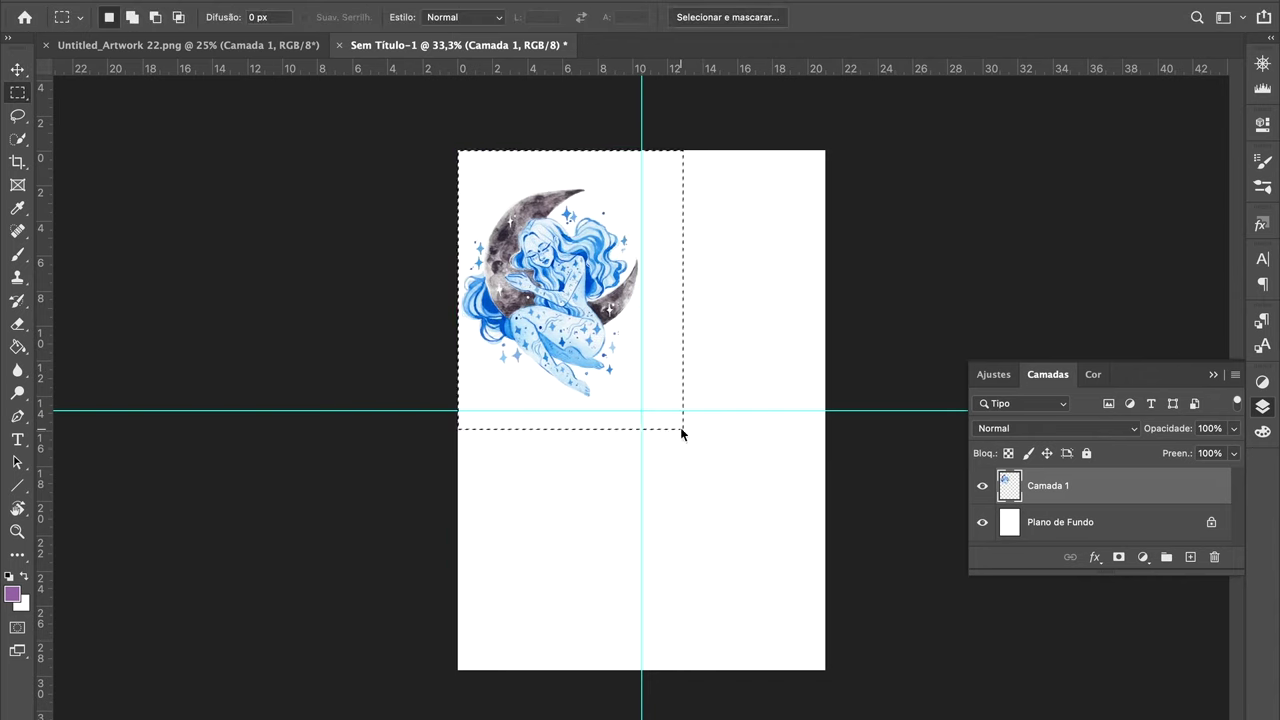
key(super+j)
click(18, 69)
drag(549, 272, 733, 272)
key(super+b)
click(804, 231)
drag(590, 312, 592, 561)
drag(777, 322, 778, 571)
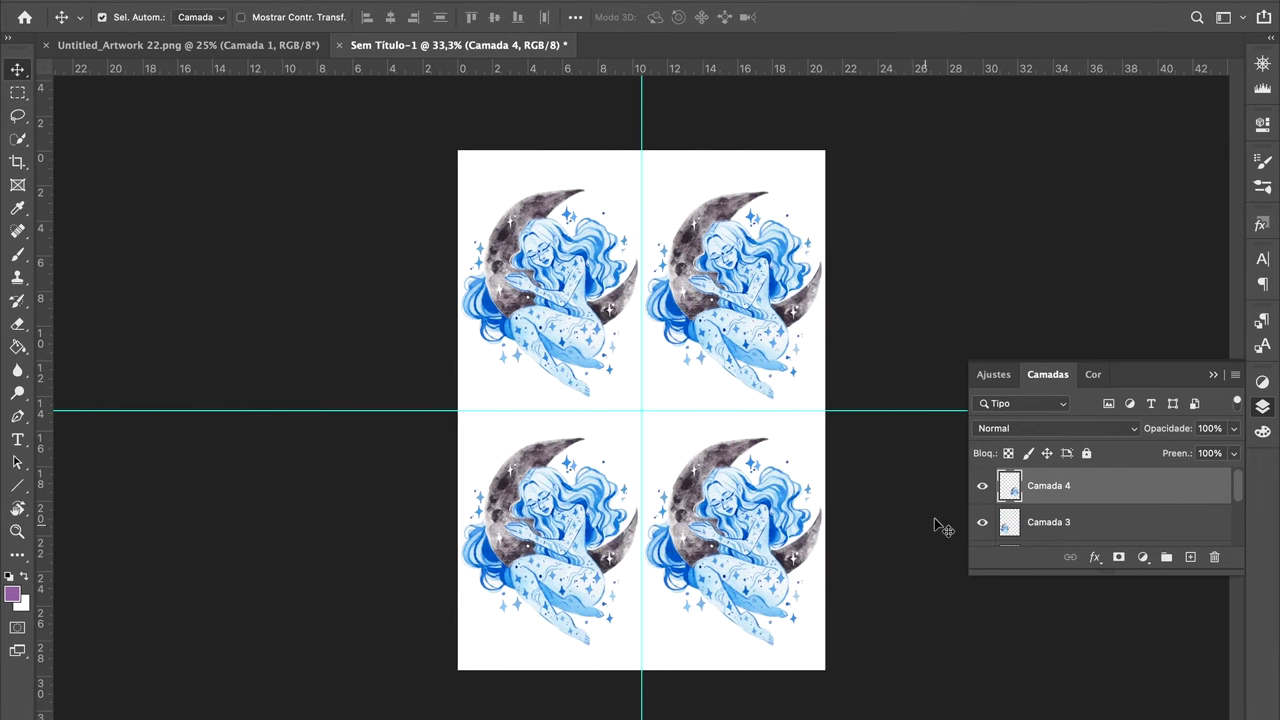
Step: Draw short crop-mark lines along the guides at the page edges and centre, and merge them into one shape layer
click(1190, 557)
key(u)
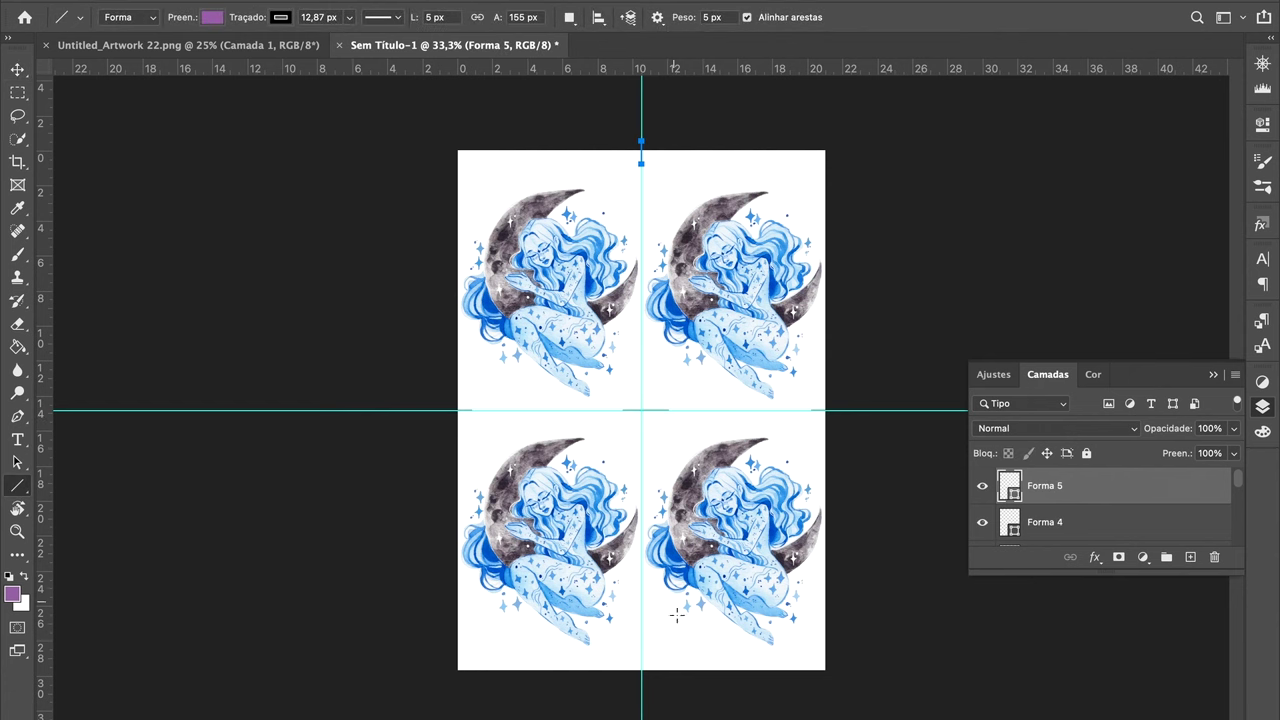
shift+click(1061, 512)
scroll(1083, 540, down, 1)
shift+click(1063, 530)
right_click(1060, 512)
click(880, 617)
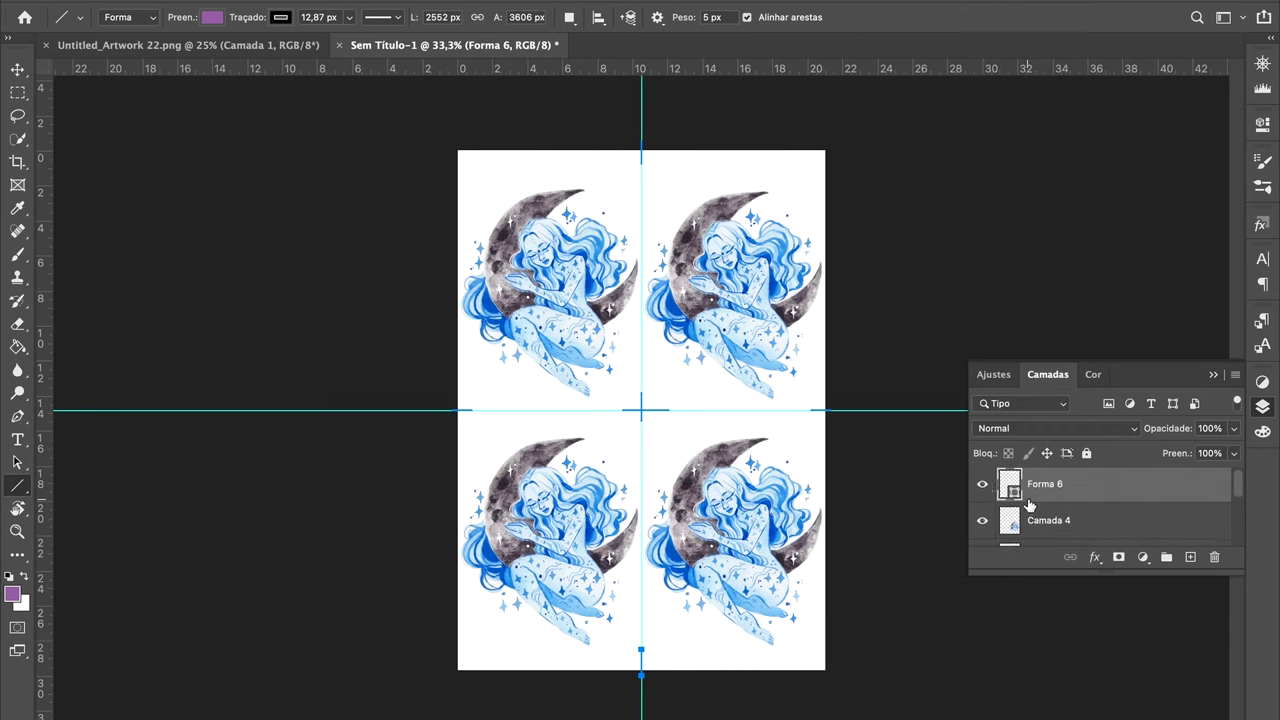
Step: Save a JPEG copy of the print sheet on the desktop as Moon print.jpg
click(135, 1)
click(206, 171)
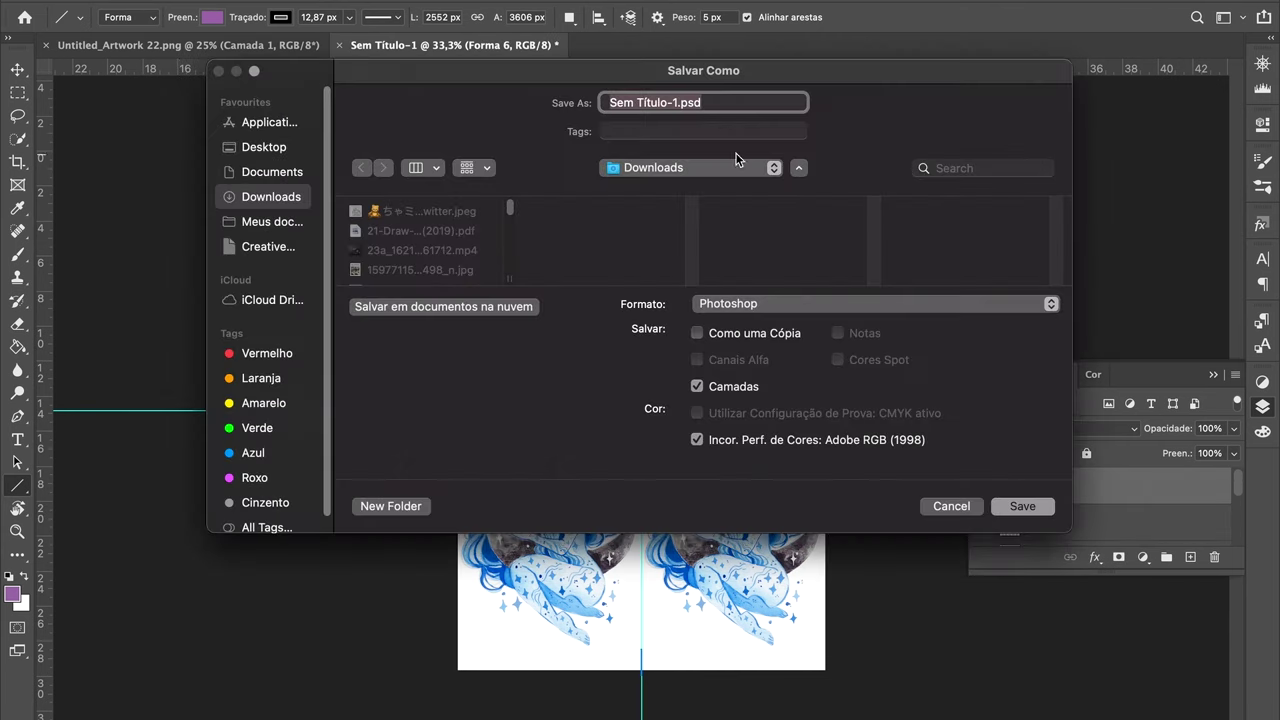
click(264, 147)
click(875, 303)
click(870, 458)
key(Return)
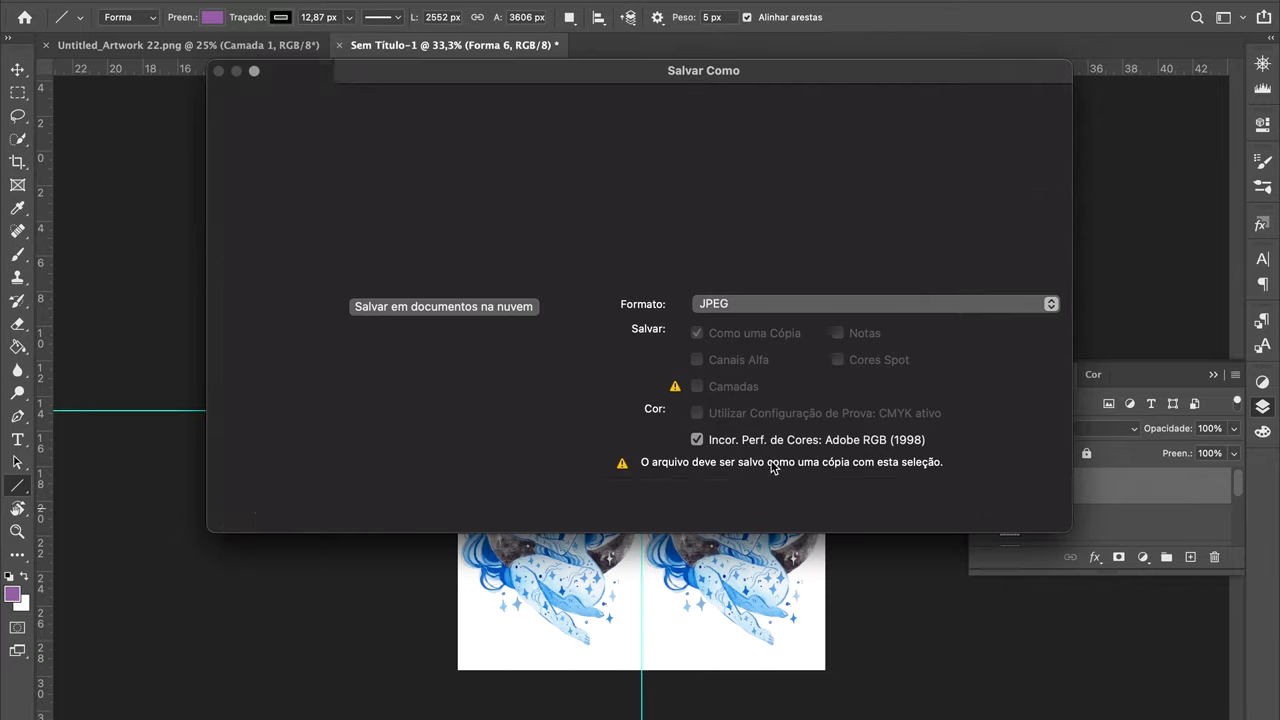
click(750, 155)
Step: Save the layered print sheet in Photoshop format on the desktop as Moon print.psd
click(135, 1)
click(206, 171)
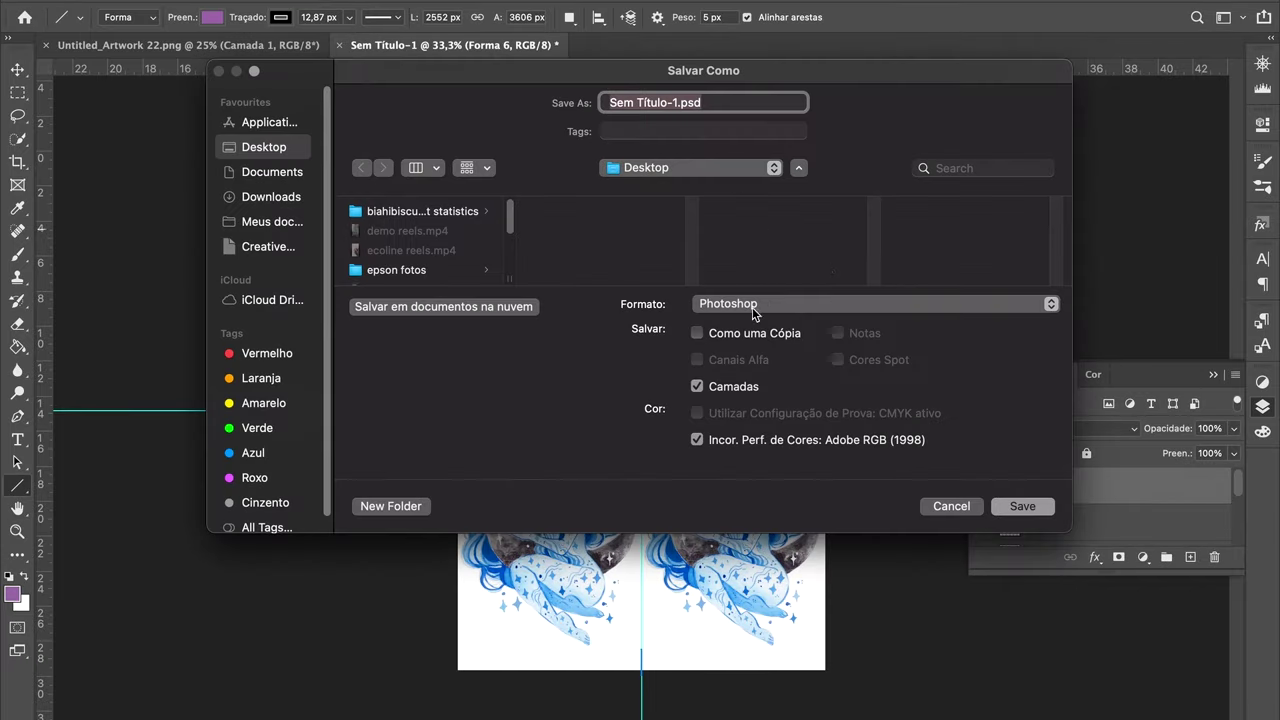
click(1020, 507)
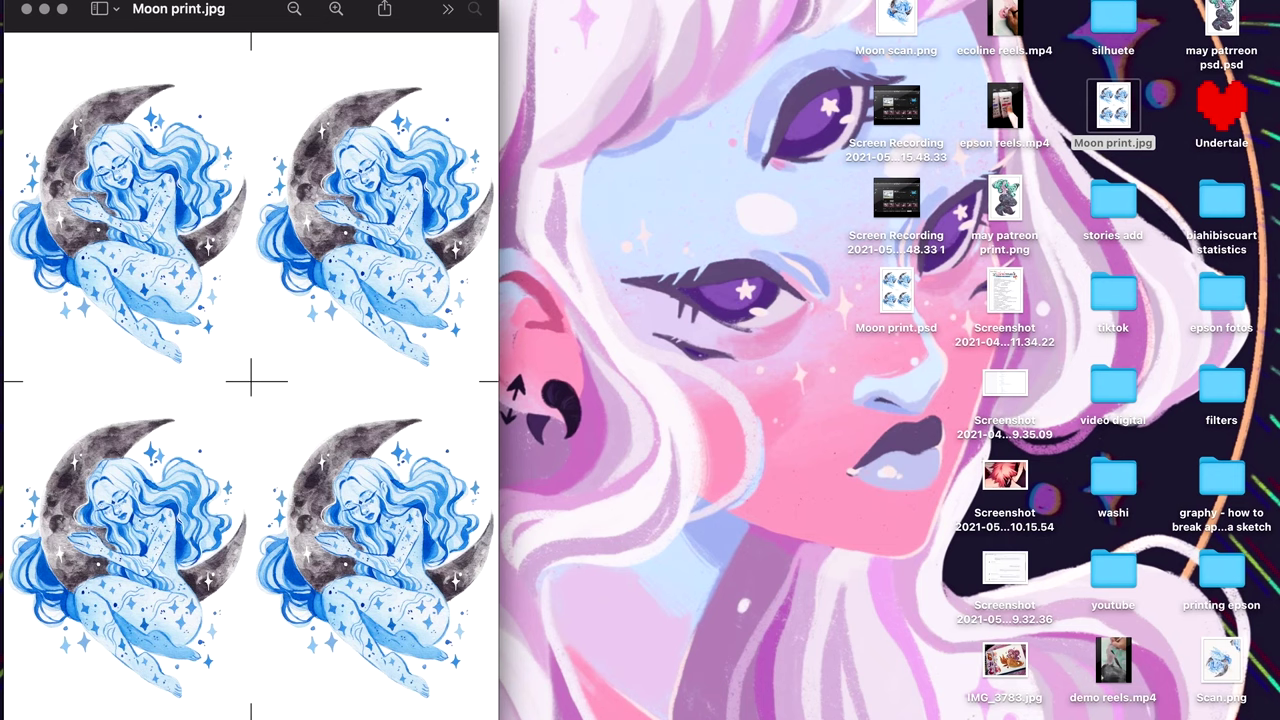
Step: Switch to Preview and set up printing of Moon print.jpg with the EPSON SC-P900 Series (IP) printer
click(118, 0)
click(130, 398)
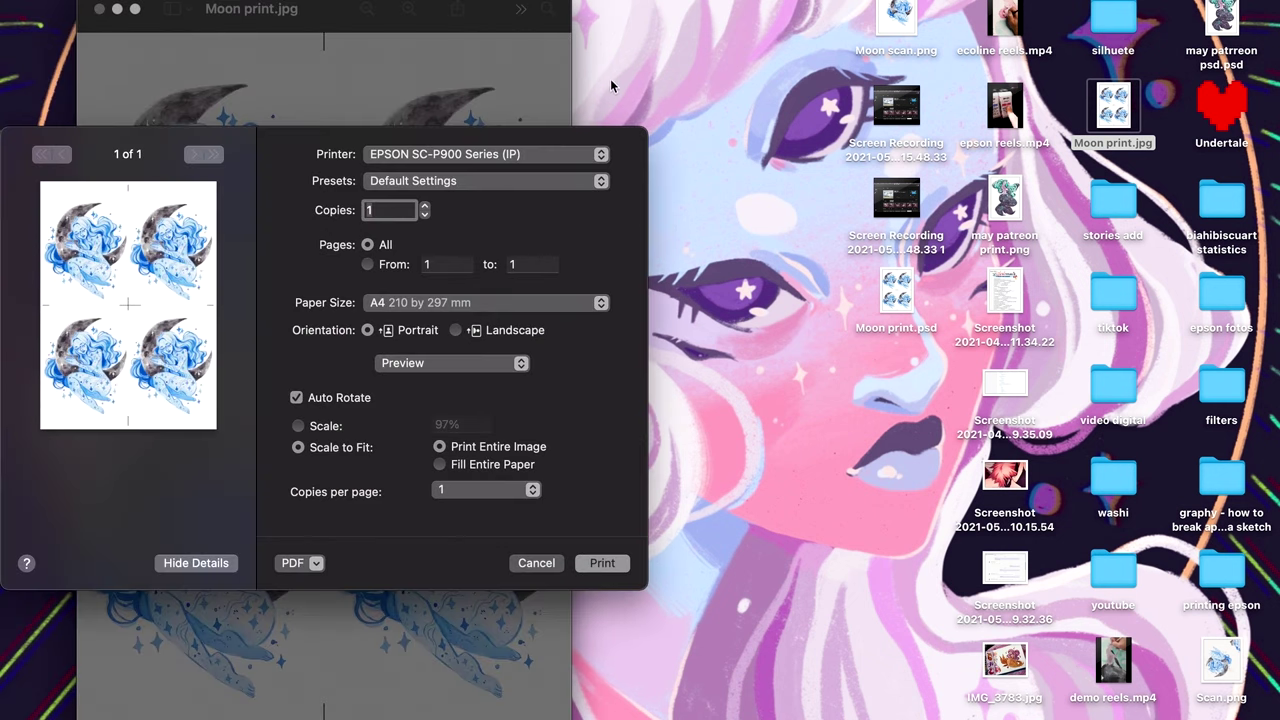
click(557, 156)
click(556, 153)
Step: In the print settings, set the media type to Fine Art Matte and keep the colour mode at Color
click(467, 366)
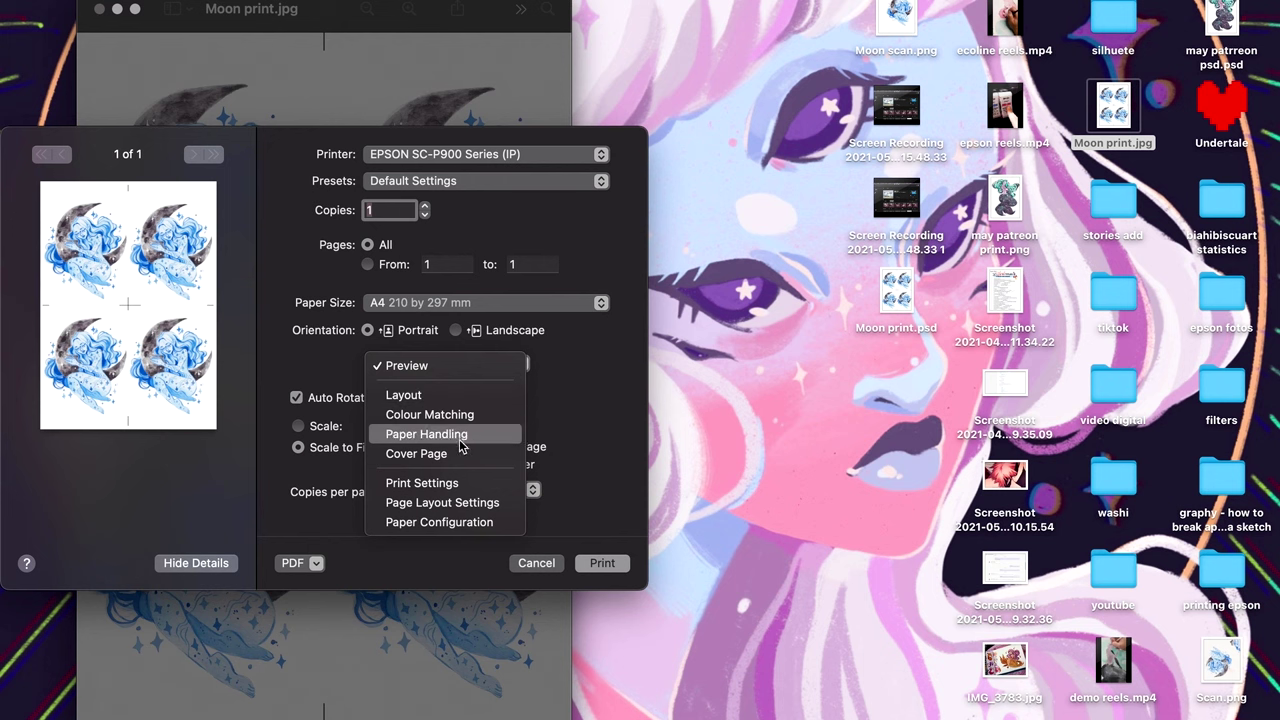
click(447, 482)
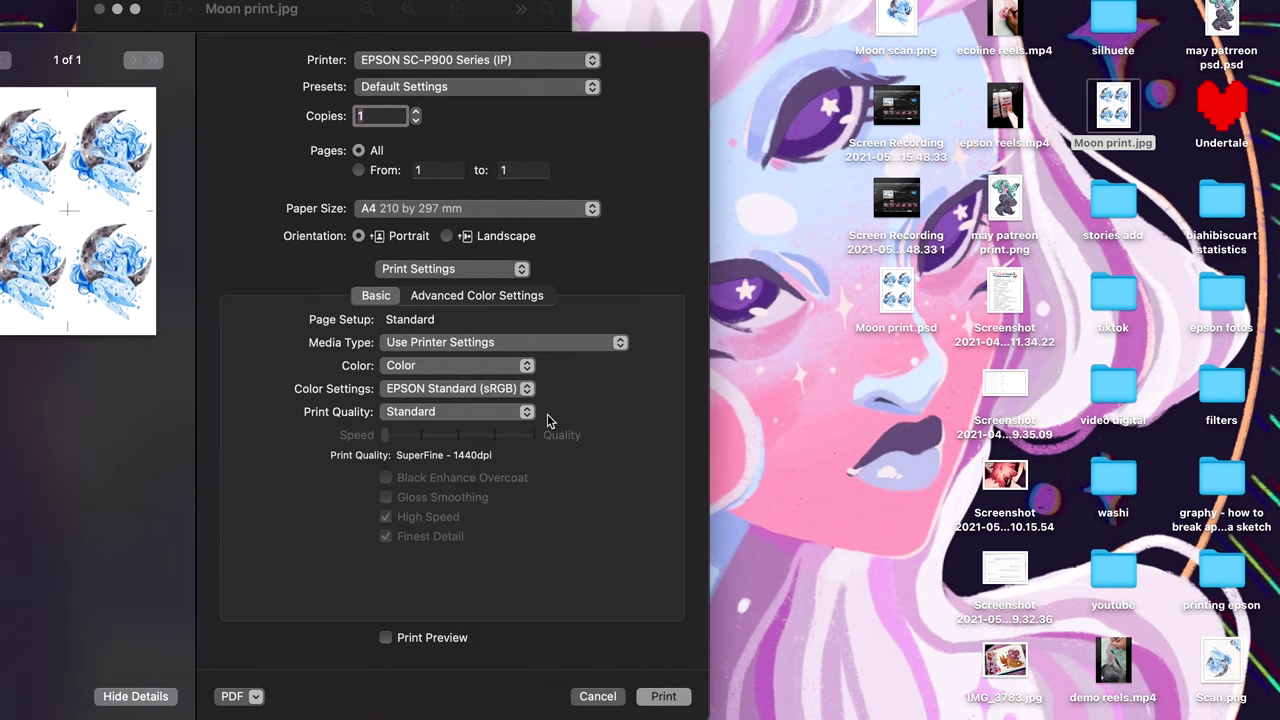
click(490, 342)
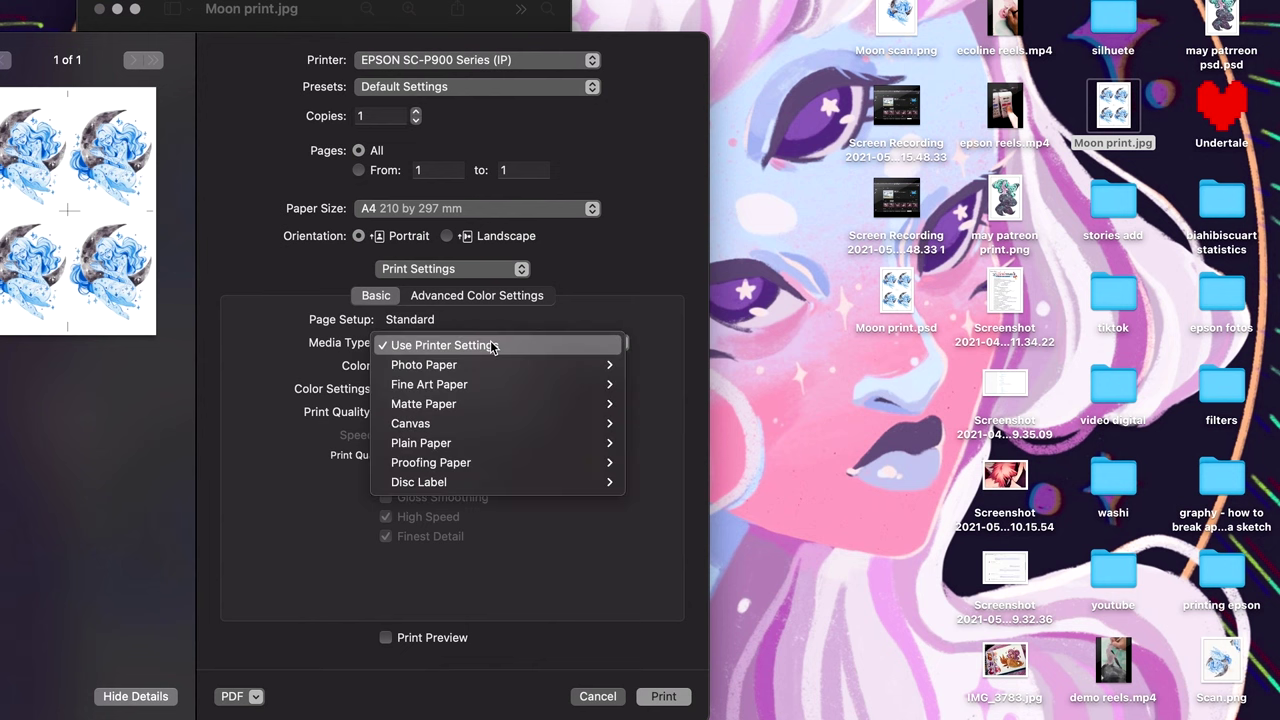
mouse_move(500, 385)
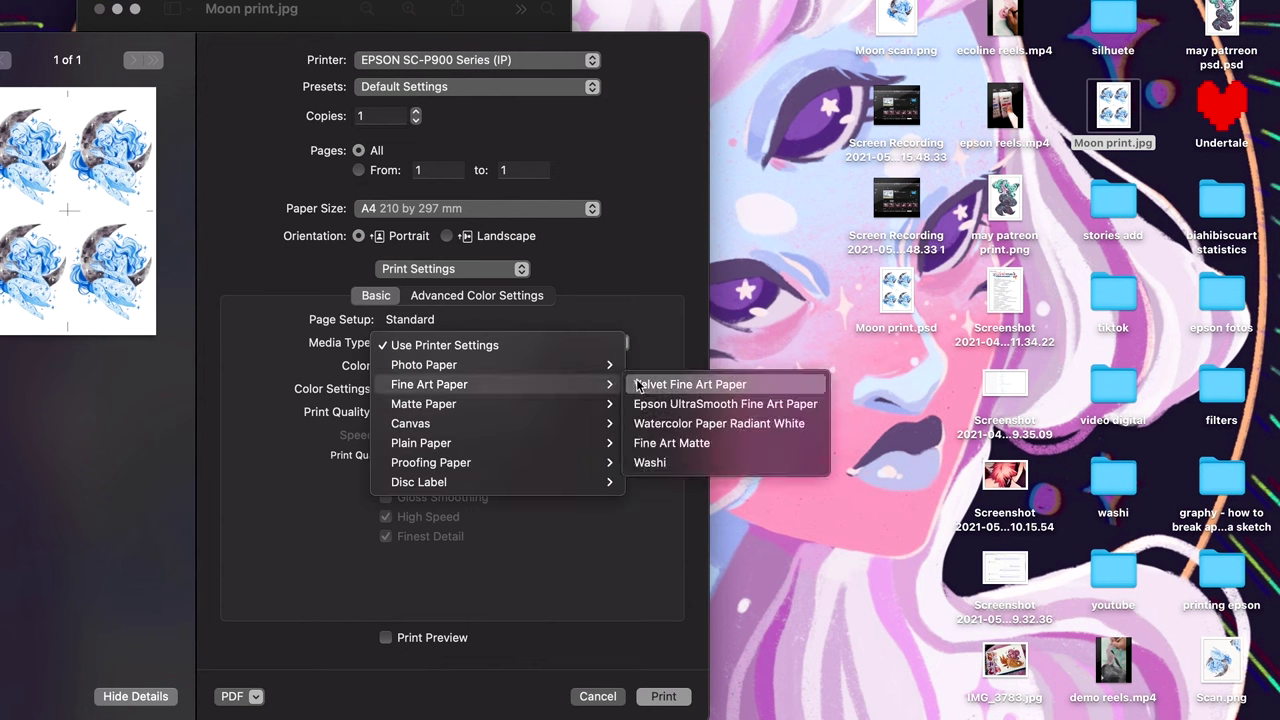
click(642, 447)
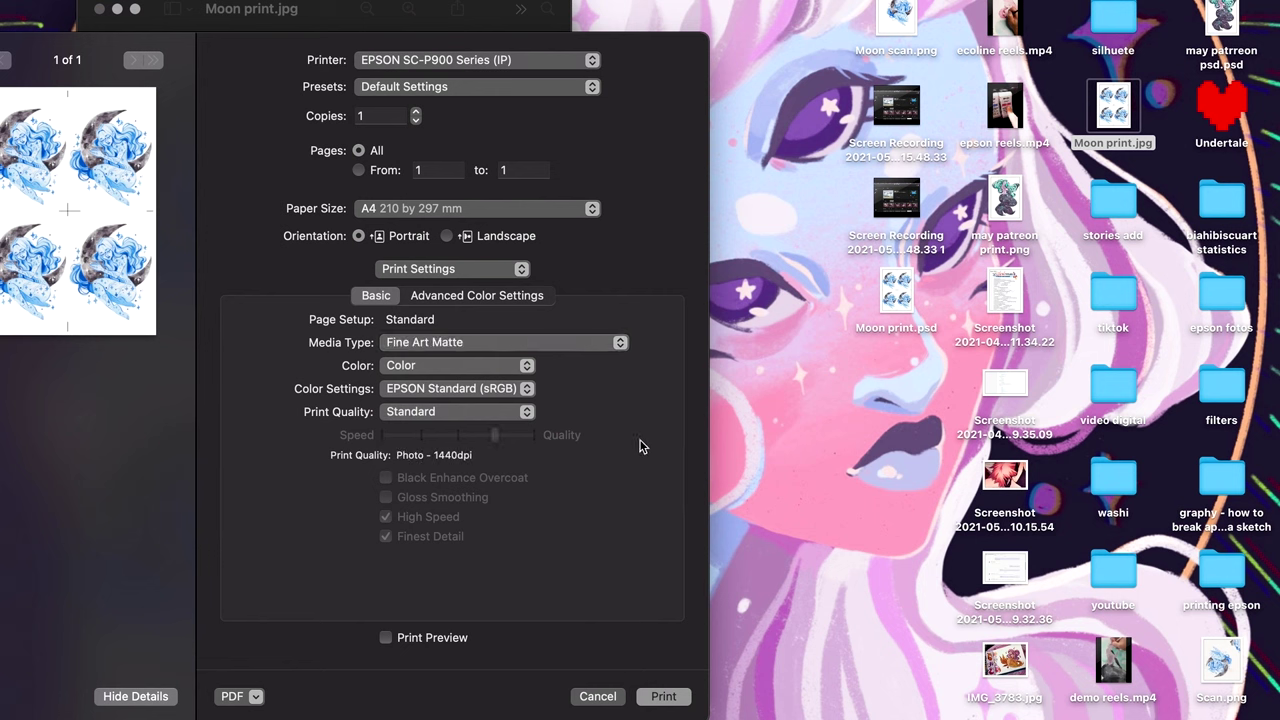
click(496, 370)
click(617, 379)
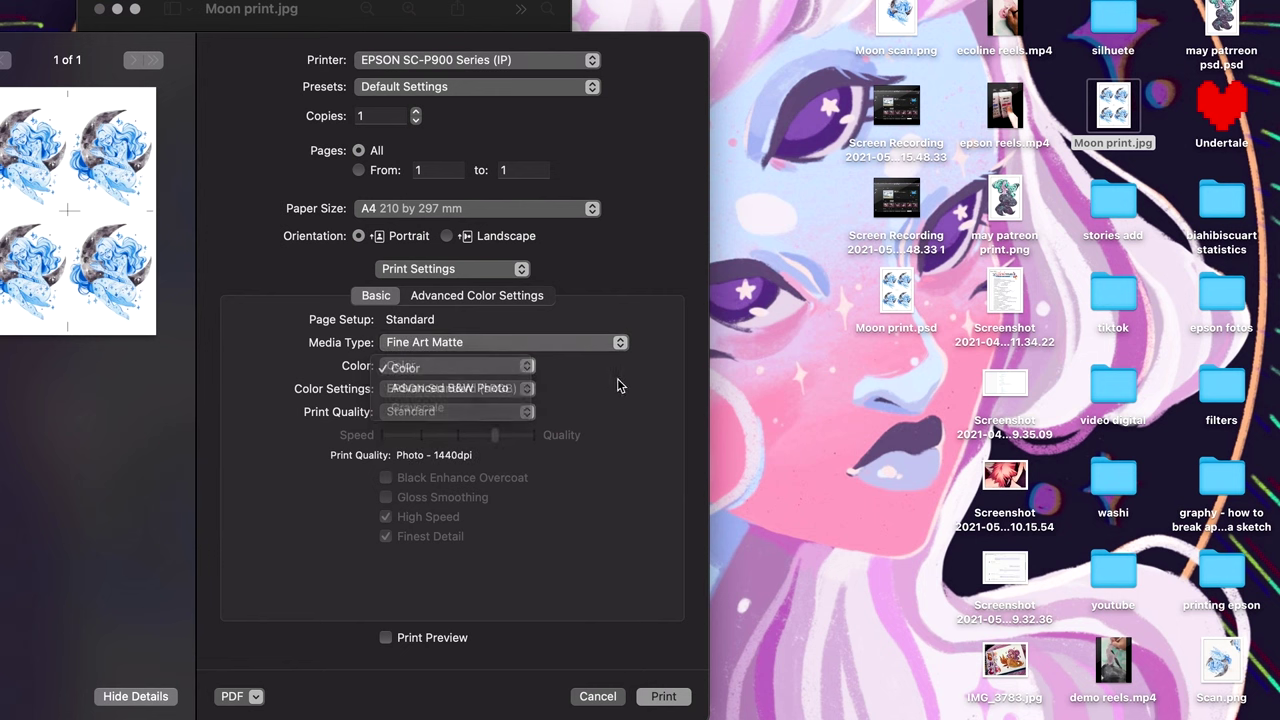
Step: Keep the color settings at EPSON Standard (sRGB) and set the print quality to Max Quality
click(498, 390)
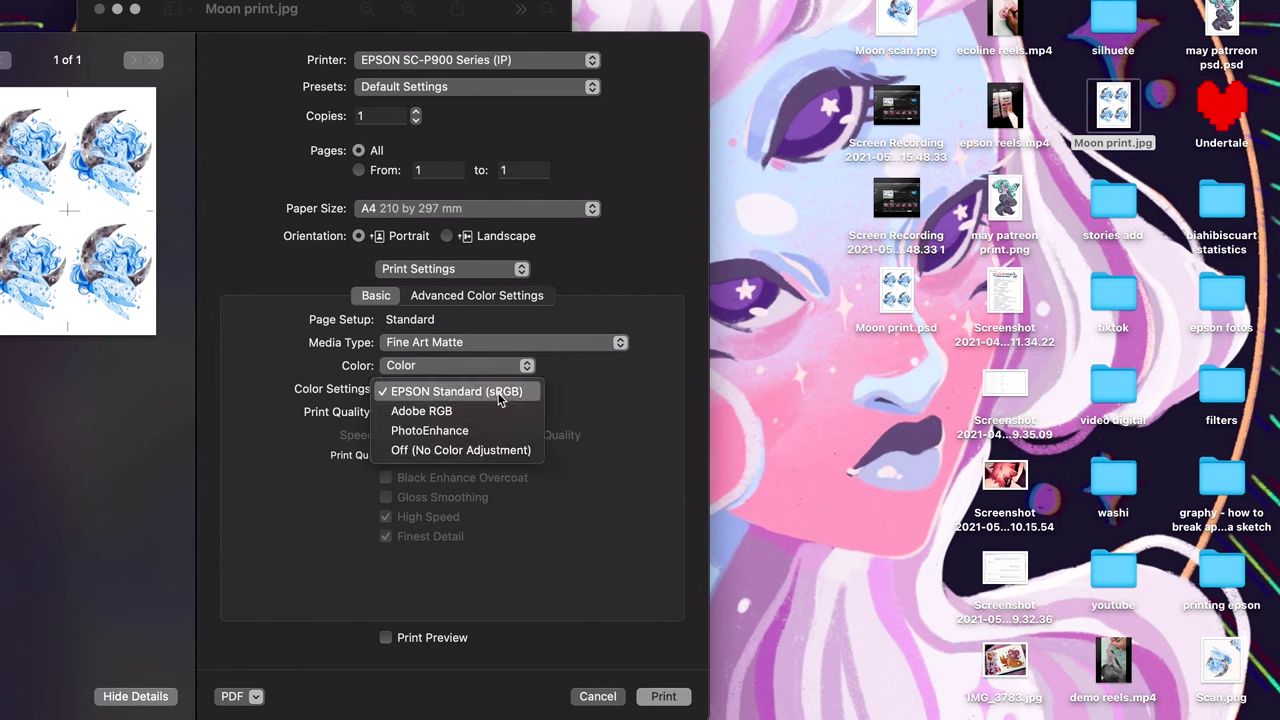
click(499, 396)
click(490, 418)
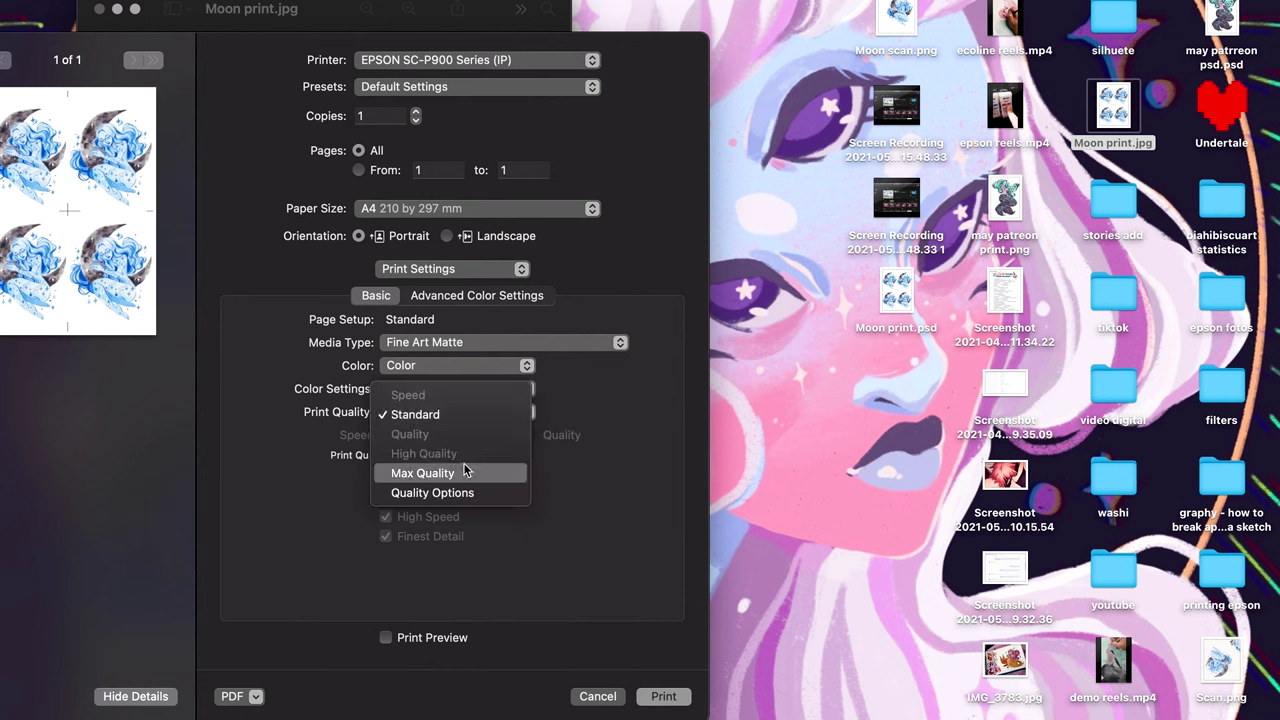
click(495, 472)
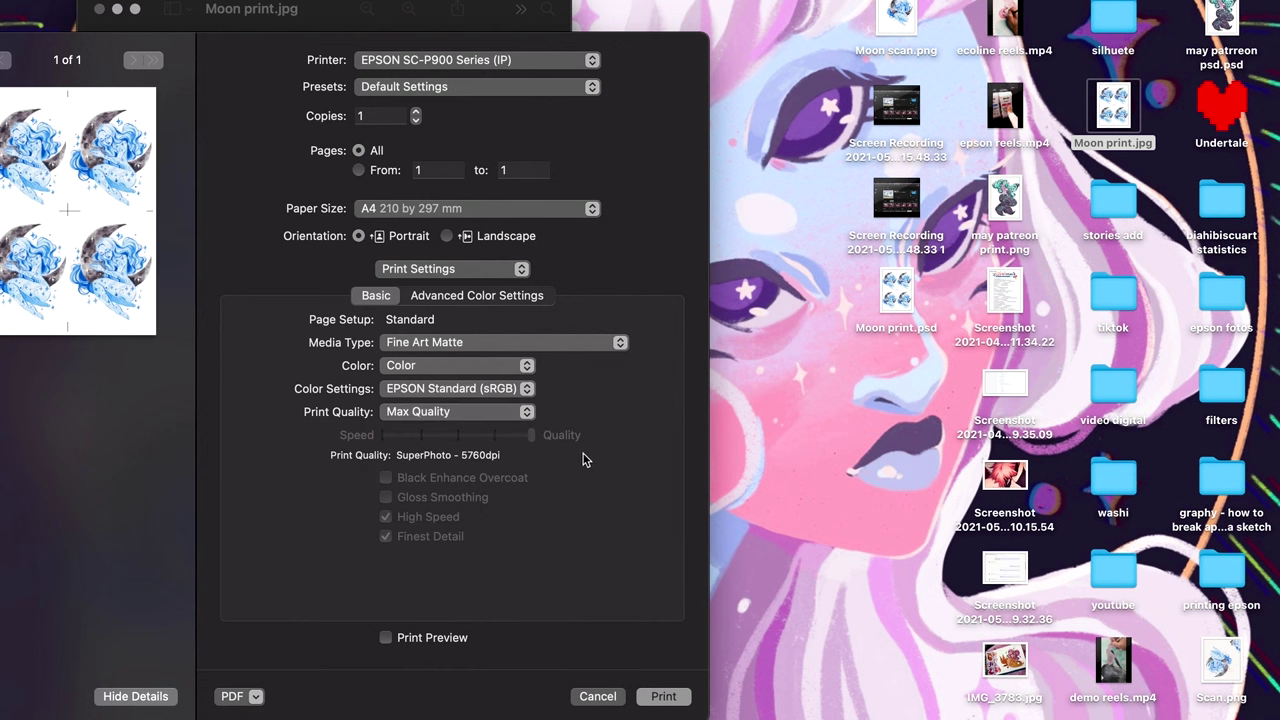
Step: Set the print quality to Standard and open the advanced color settings
click(470, 419)
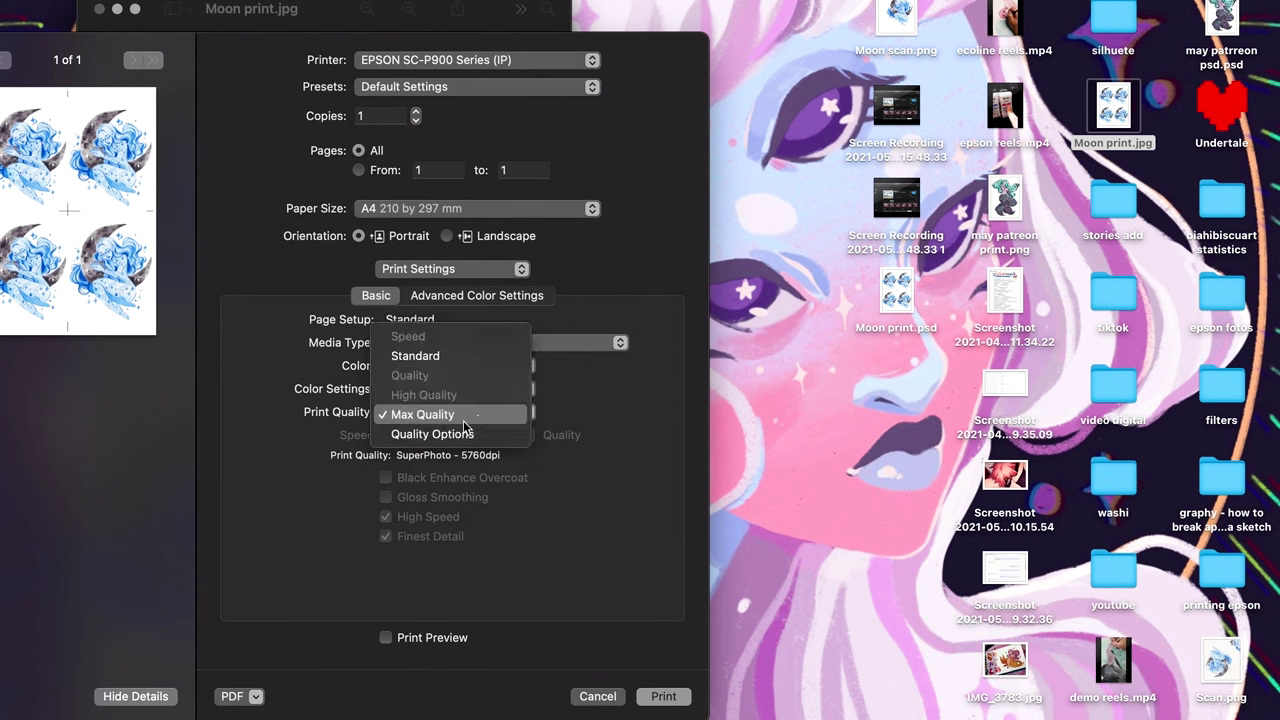
click(432, 358)
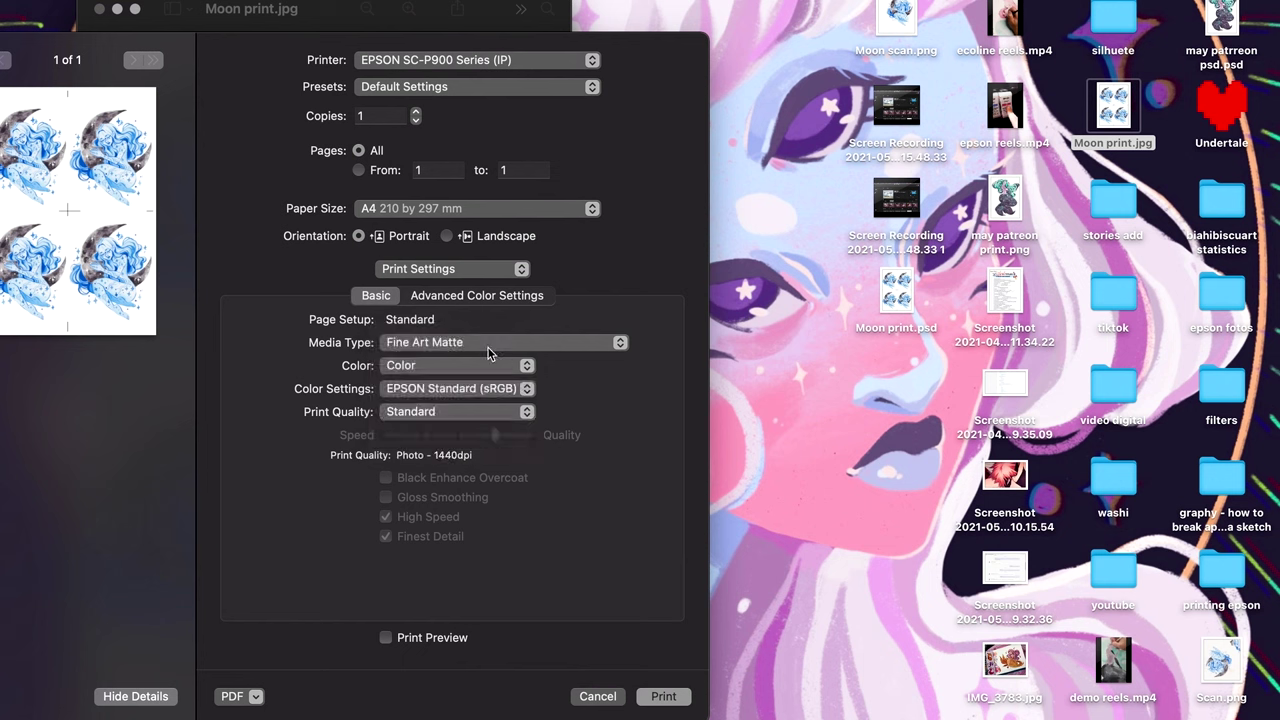
click(453, 296)
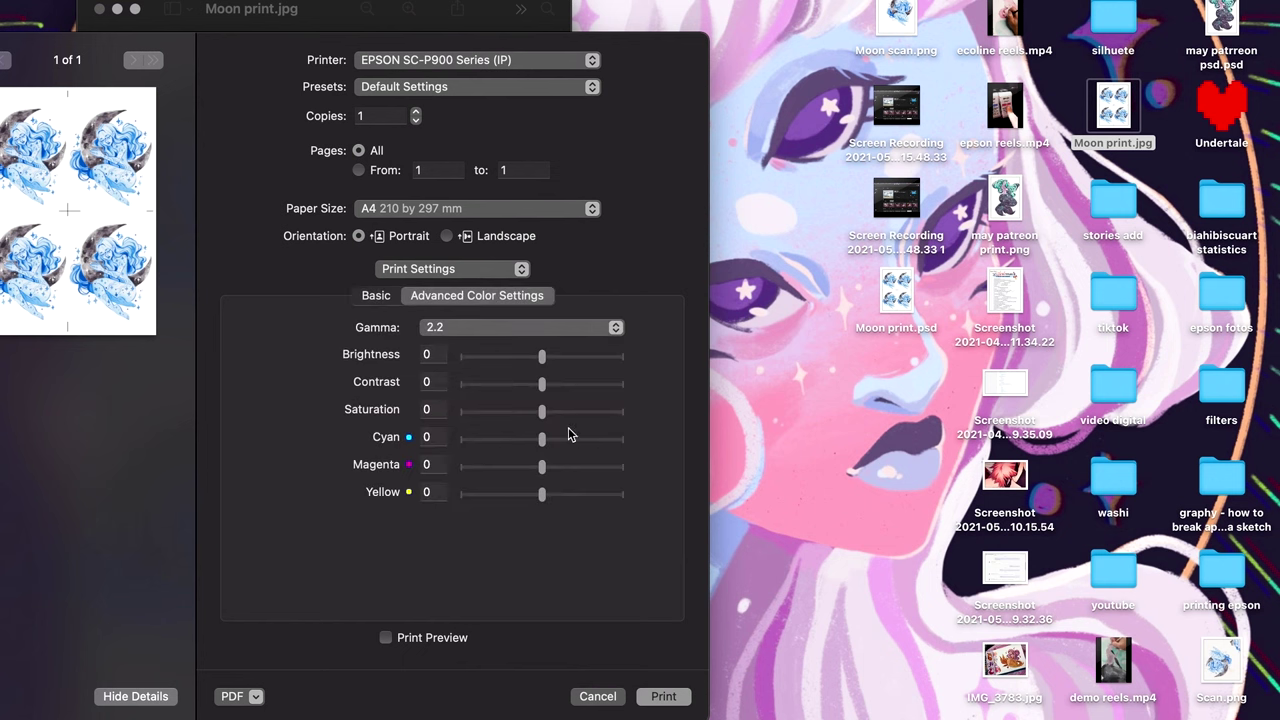